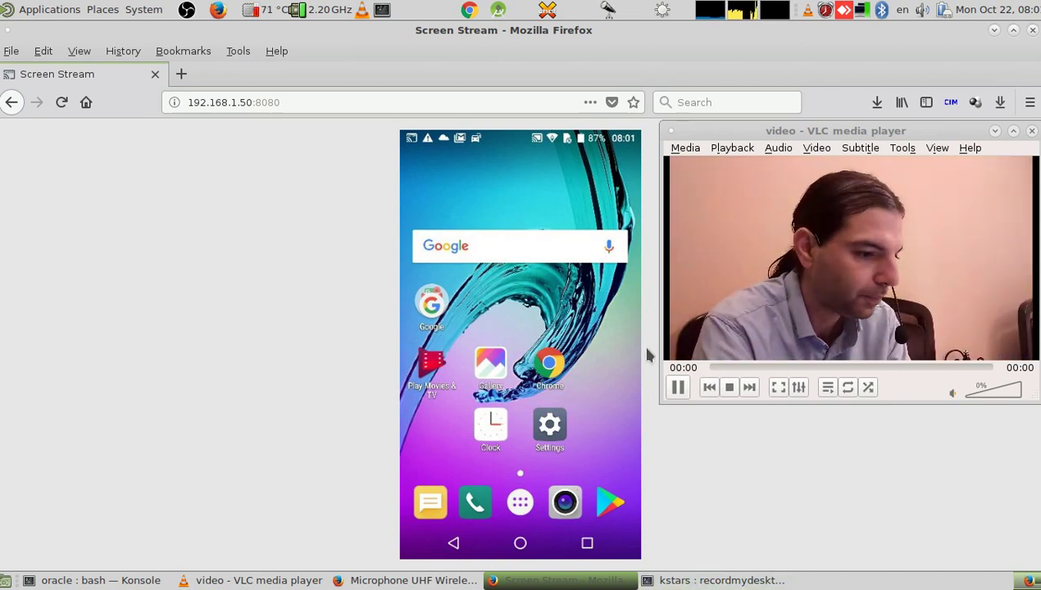
Step: Set up a Share GPS connection that shares NMEA data with a laptop or tablet, using TCP/IP to the PC as the connection method
click(480, 508)
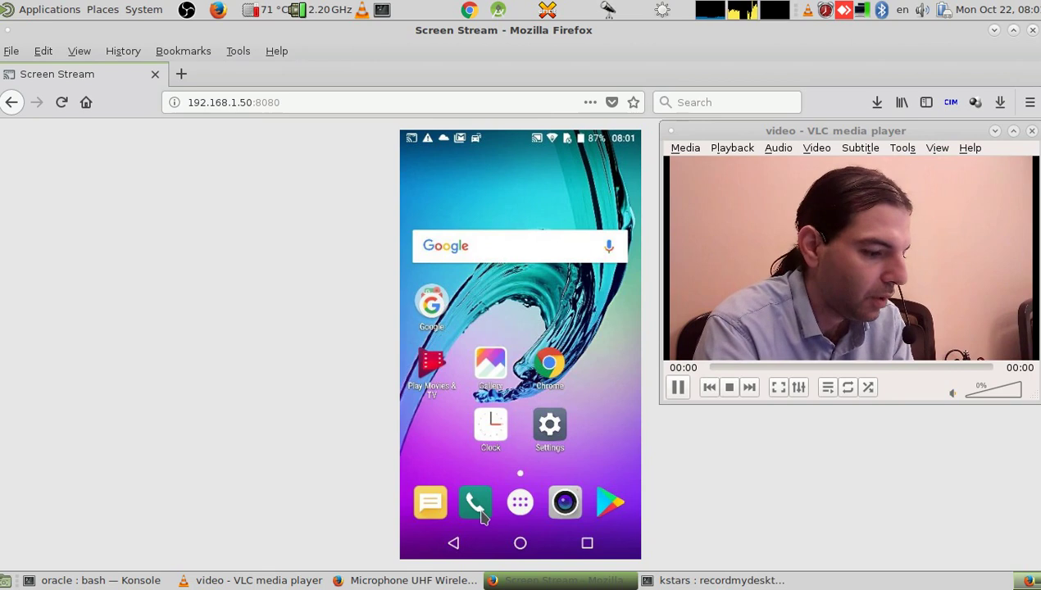
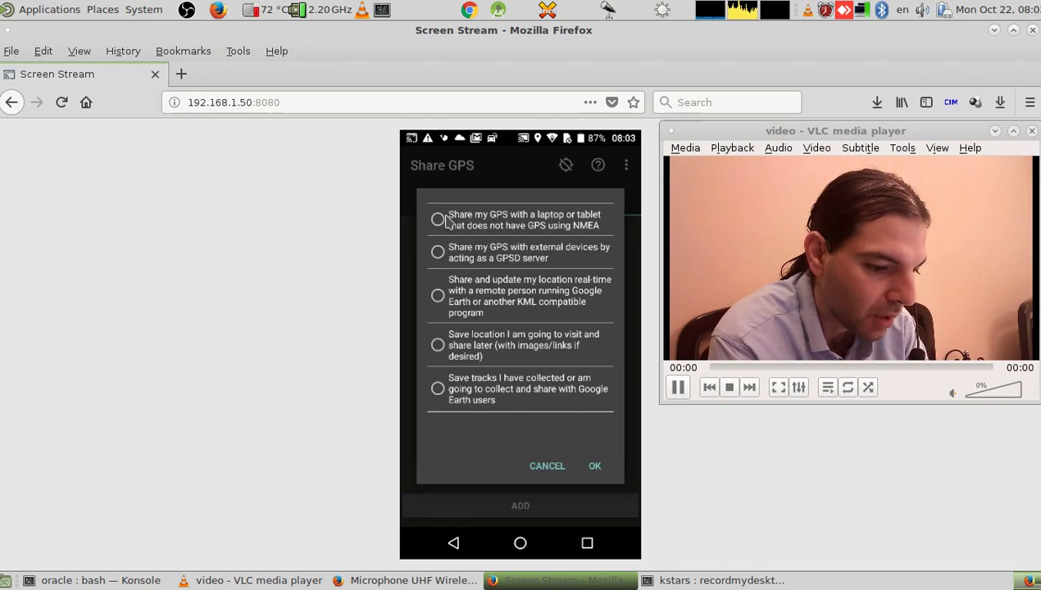
click(438, 218)
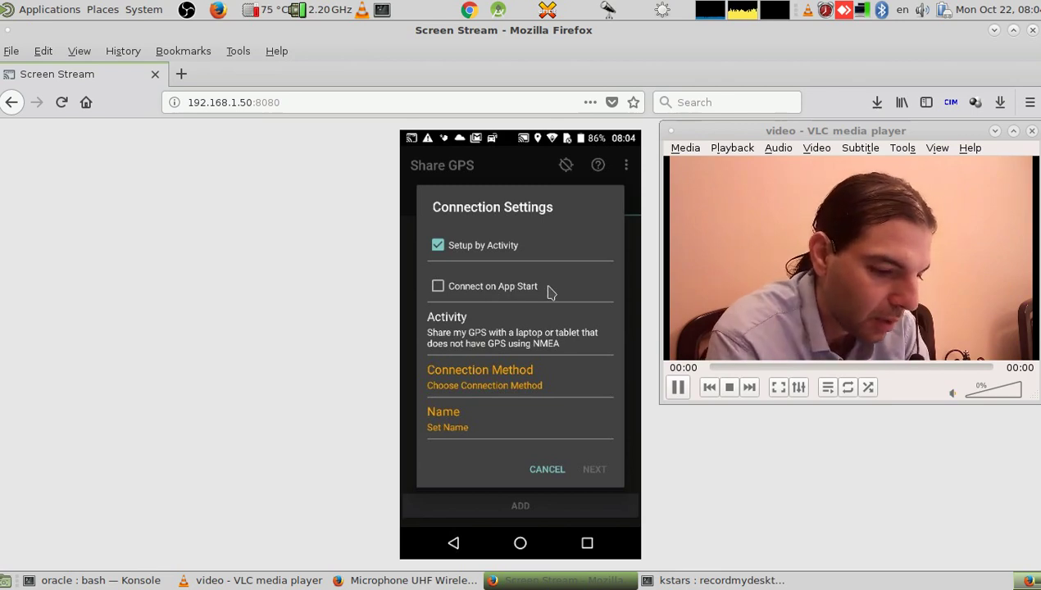
click(495, 375)
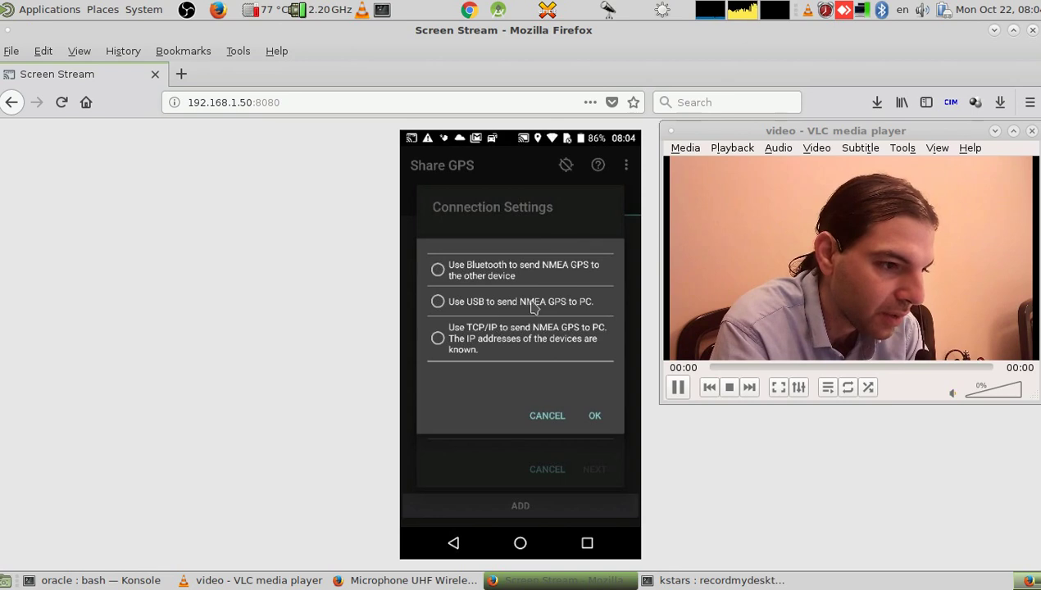
click(506, 351)
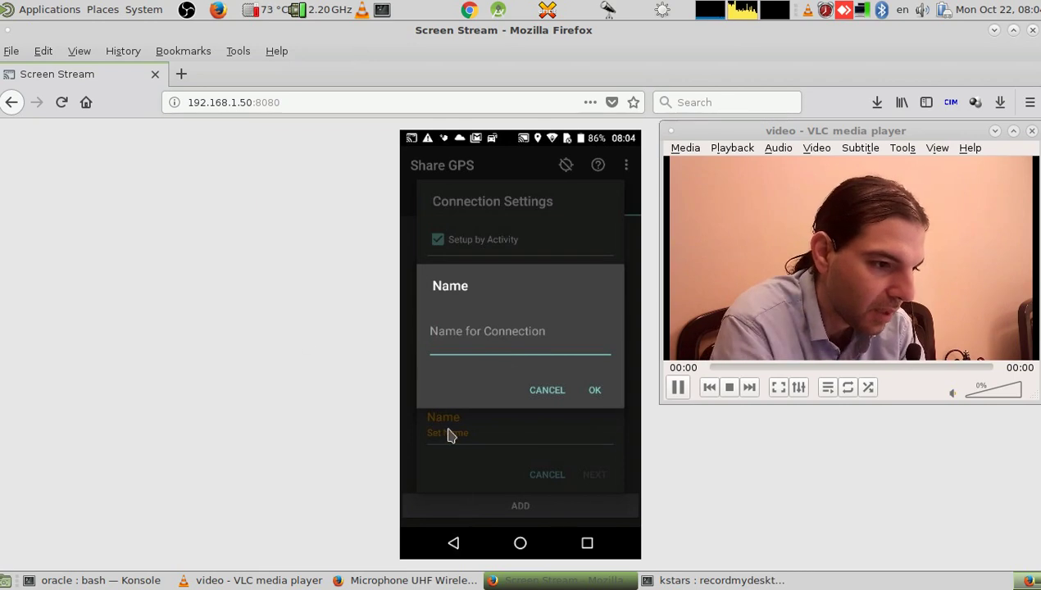
Step: Name the connection GPS LAN service
click(452, 340)
text(gp)
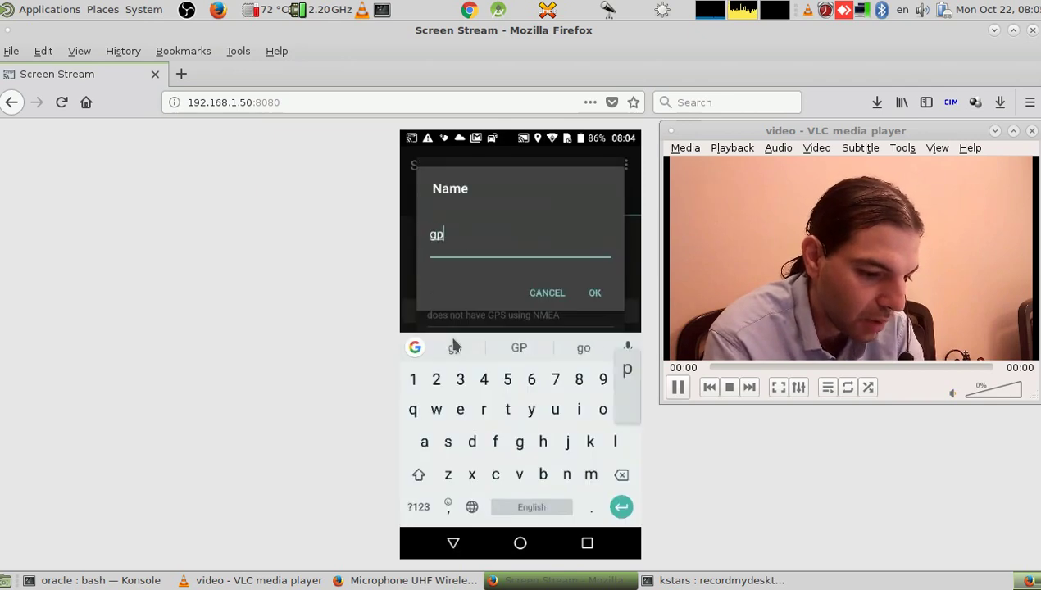
key(BackSpace)
key(BackSpace)
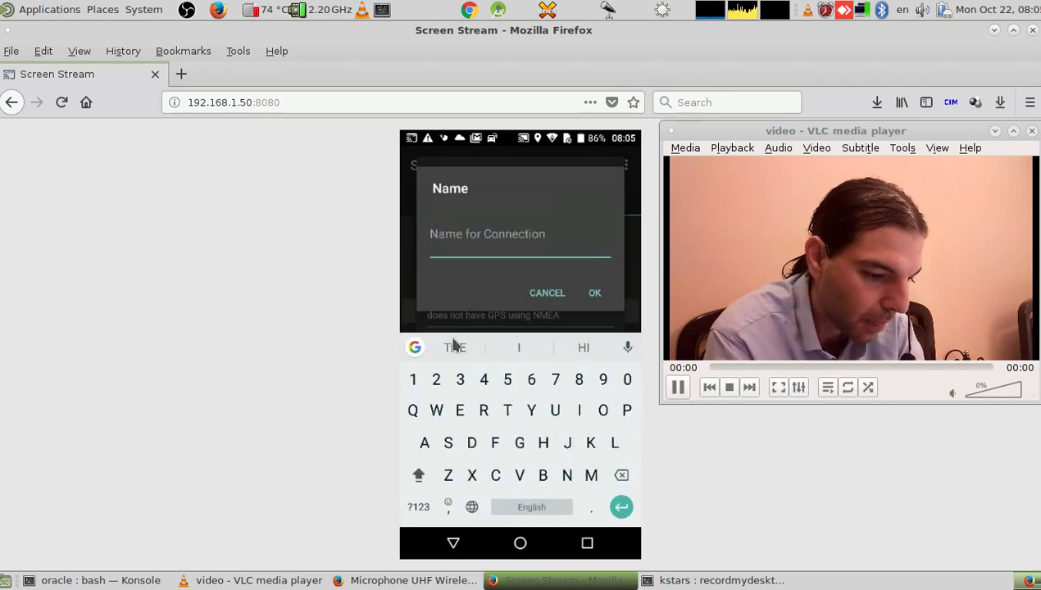
text(GP)
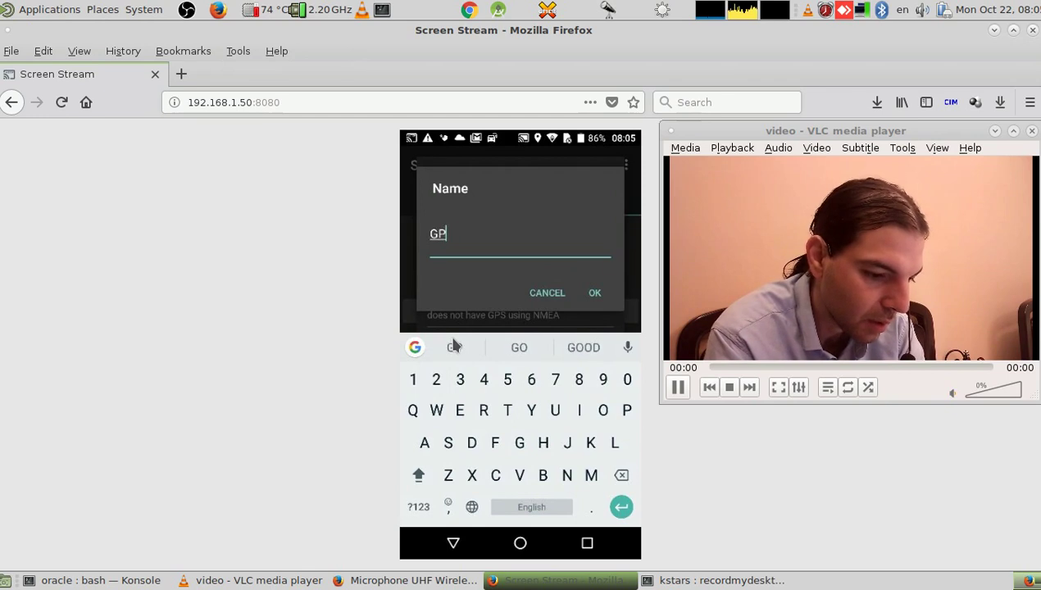
text(SV)
key(BackSpace)
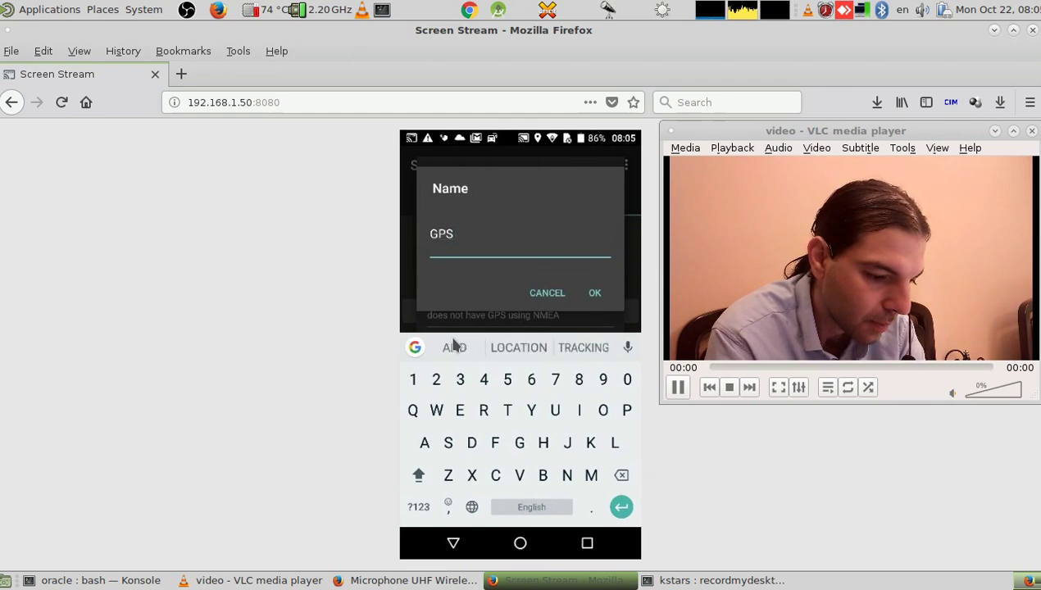
text(TCP)
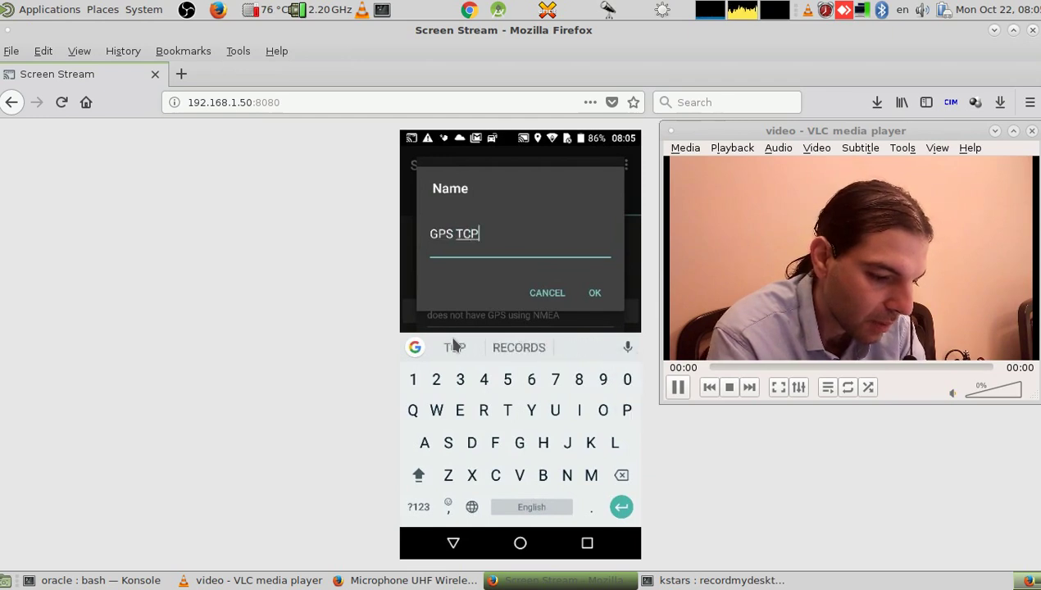
key(shift)
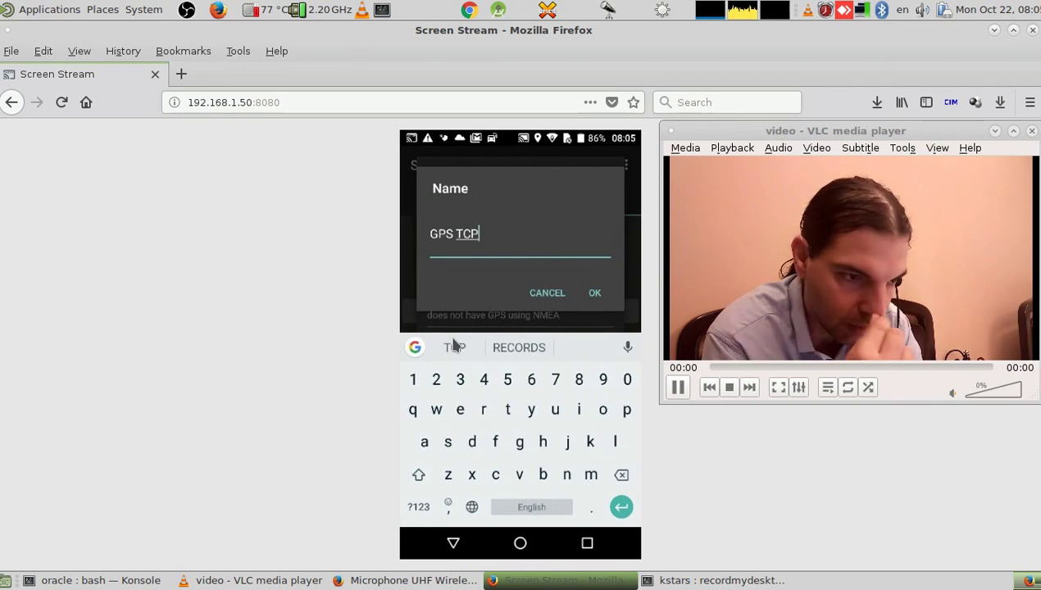
key(BackSpace)
key(BackSpace)
key(BackSpace)
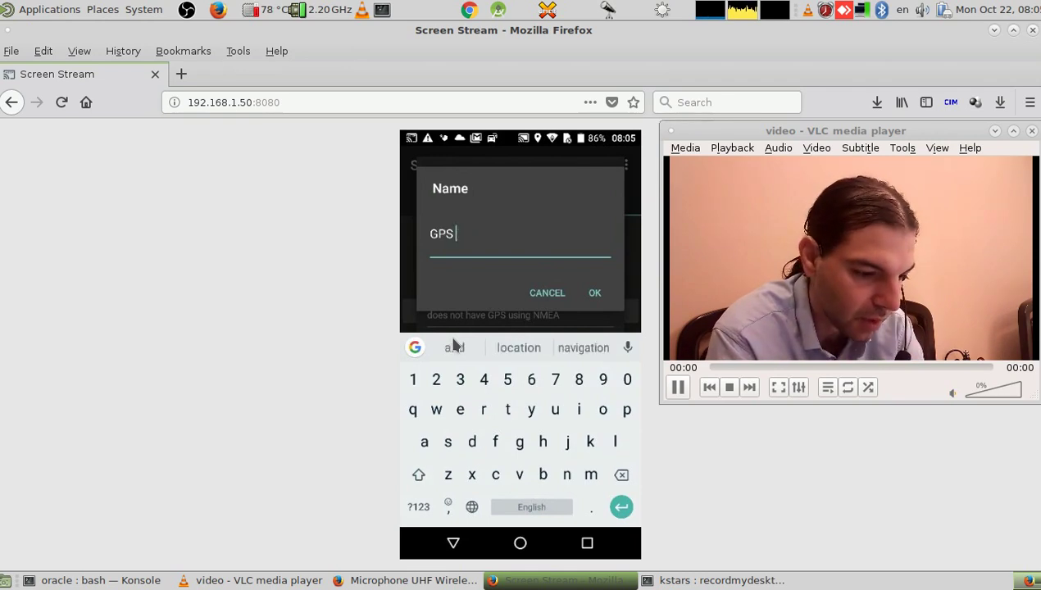
key(shift)
text(Lan)
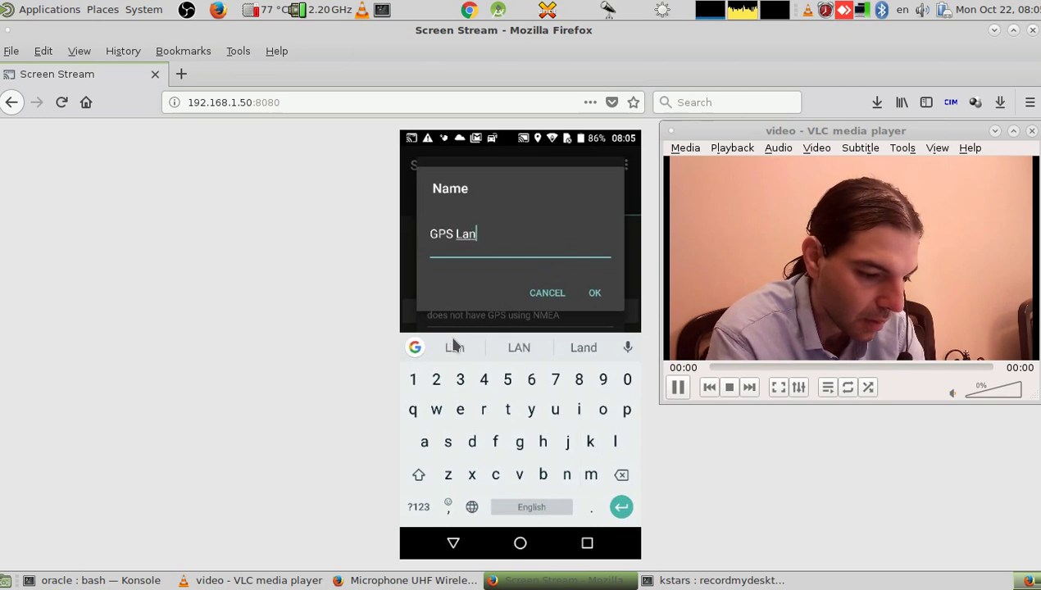
key(BackSpace)
key(BackSpace)
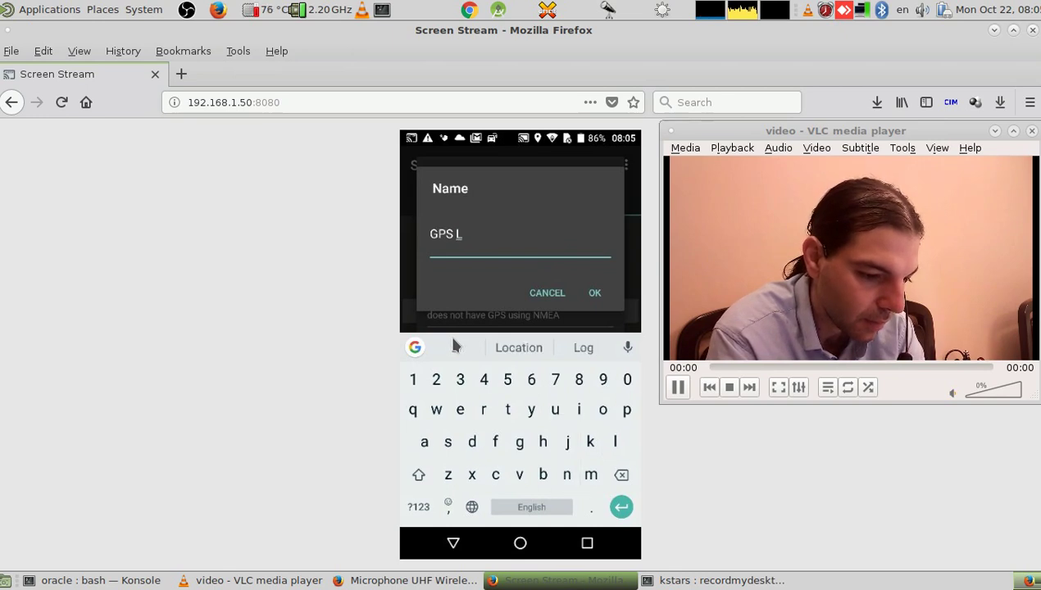
text(AN )
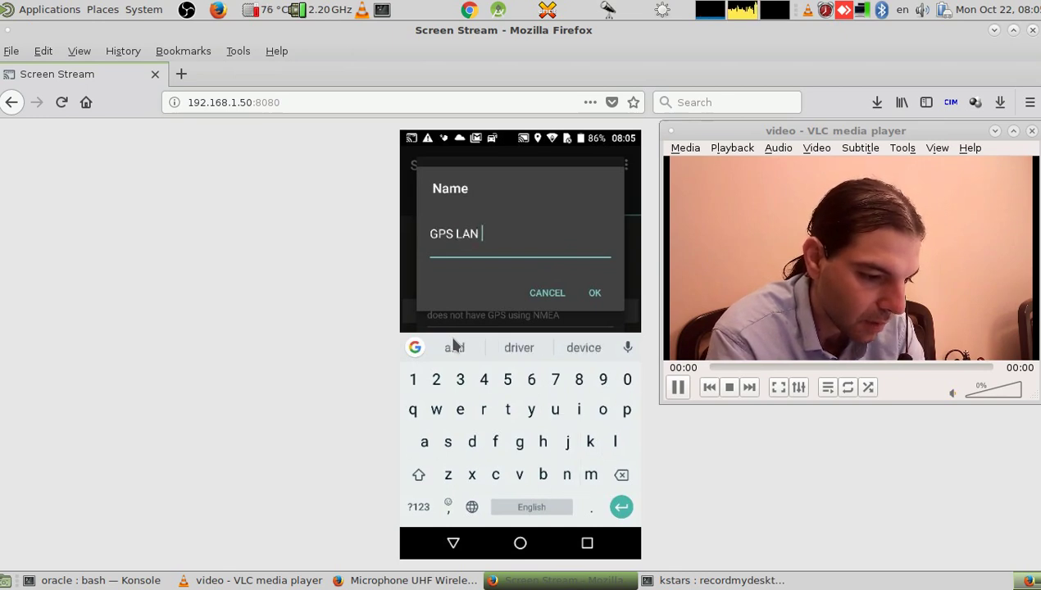
text(ser)
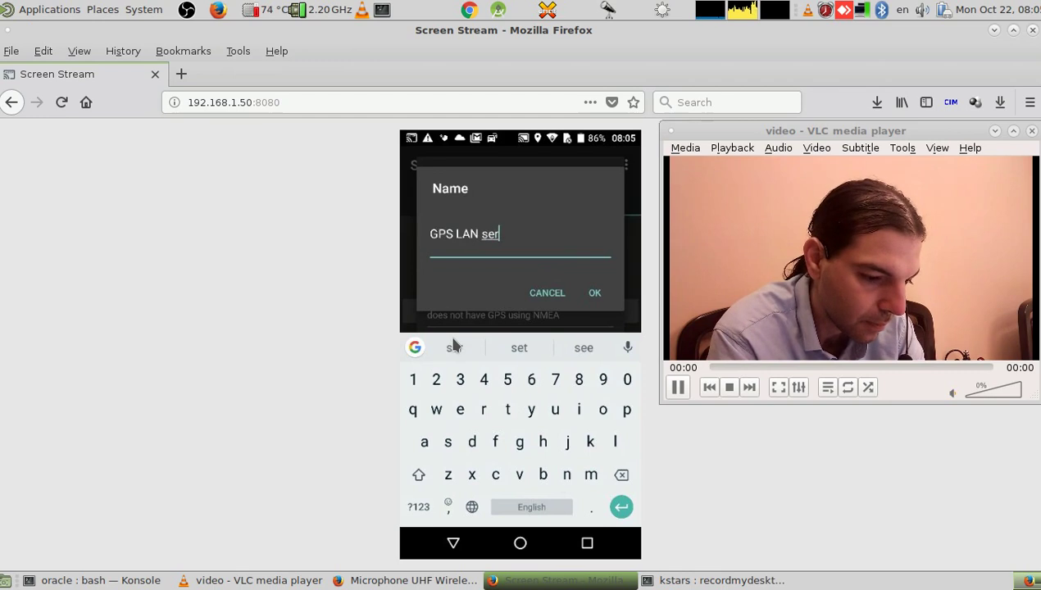
text(vice)
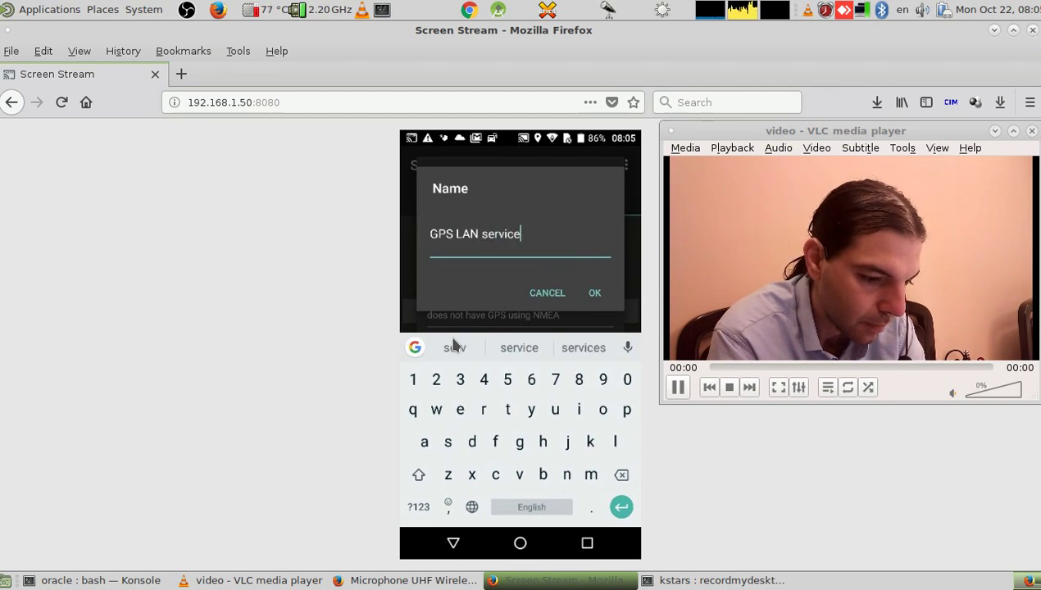
key(Return)
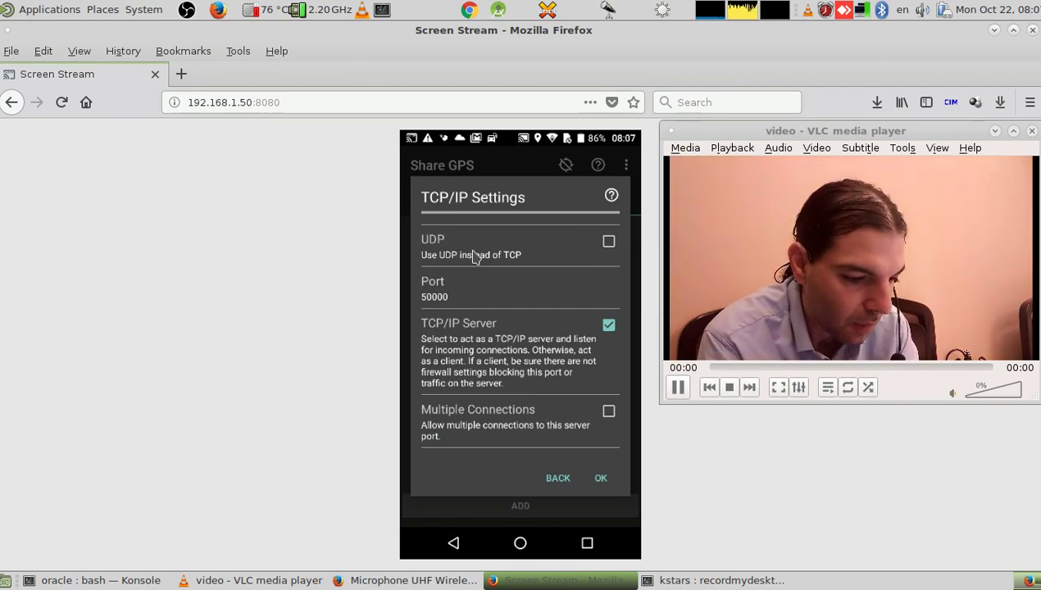
Step: Accept port 50000 for the TCP/IP server and save the new connection
click(459, 303)
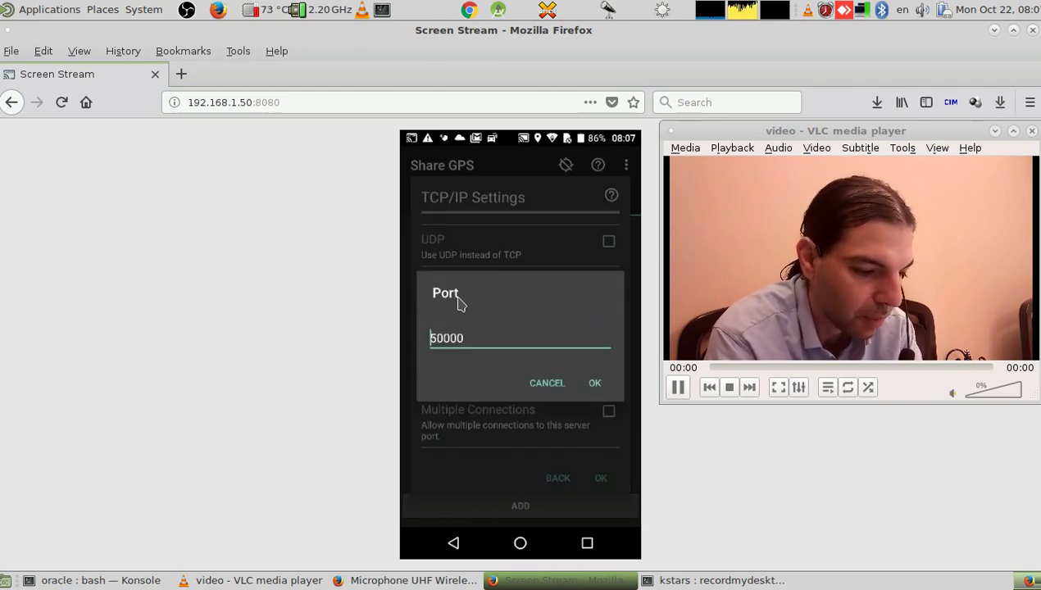
key(Return)
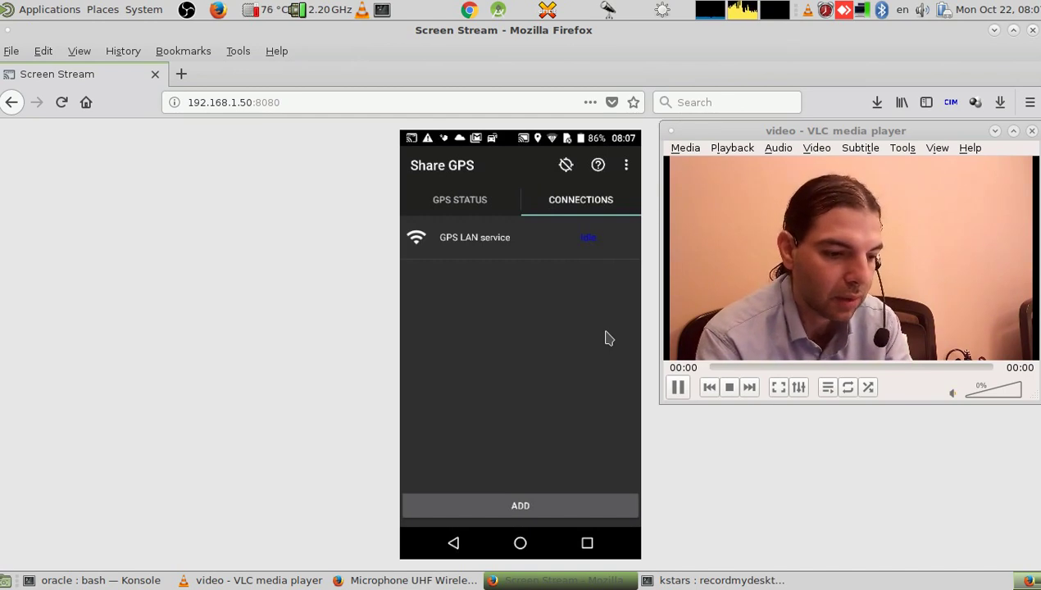
Step: Check the phone's IP address in its device status, and return from the phone settings
click(566, 175)
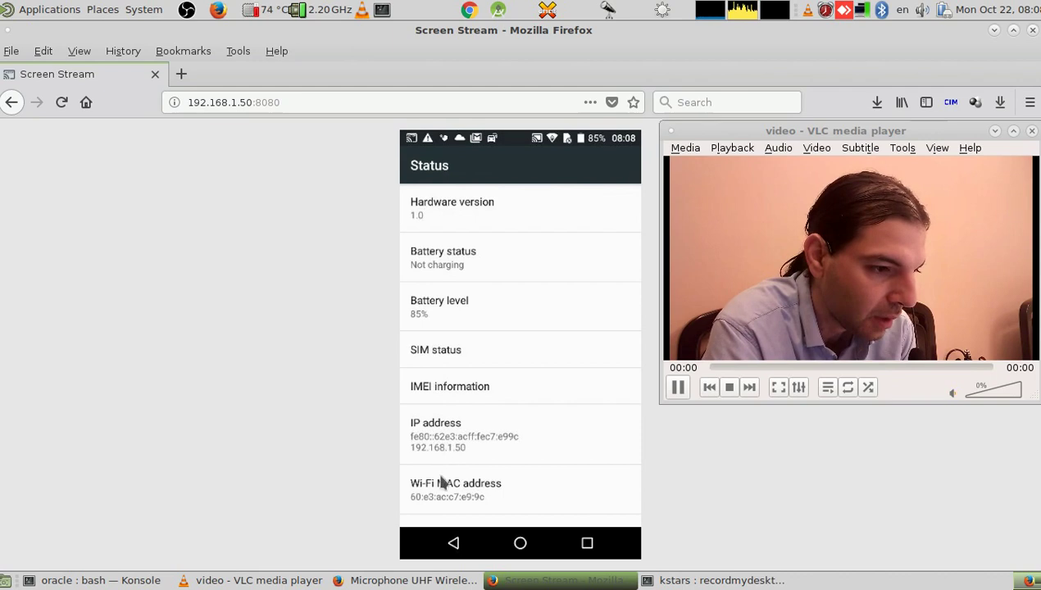
click(455, 544)
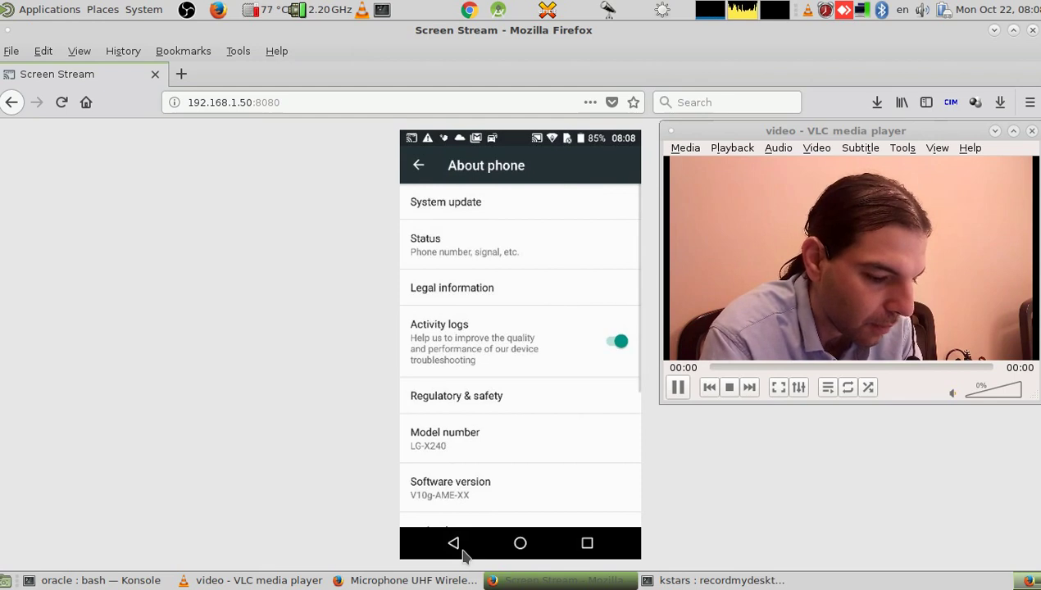
click(460, 548)
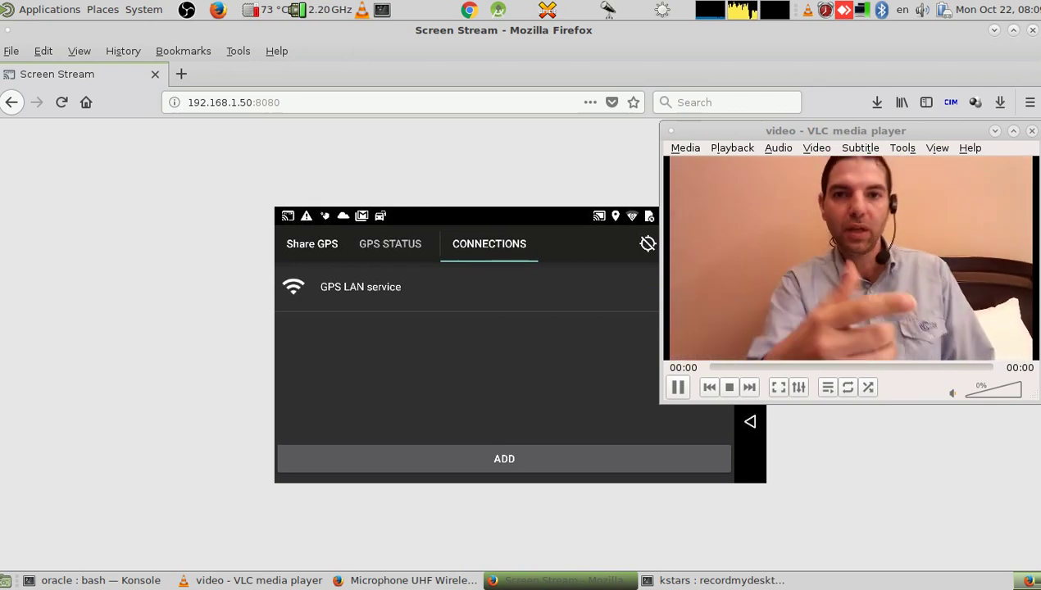
Step: Move the VLC video window aside and switch to the Konsole terminal to become root with su, entering the root password
drag(882, 137, 948, 142)
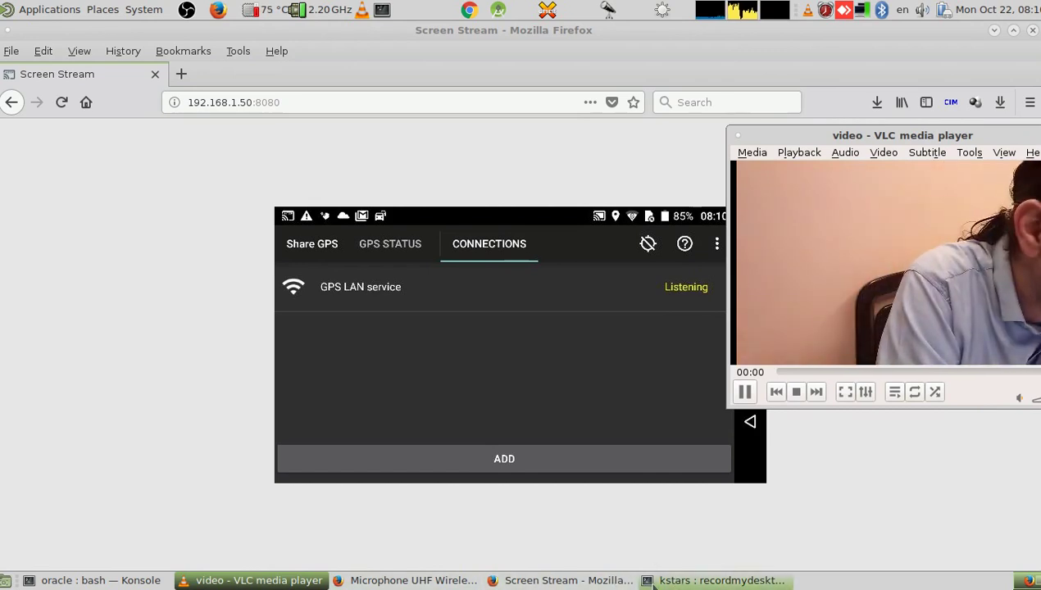
click(99, 580)
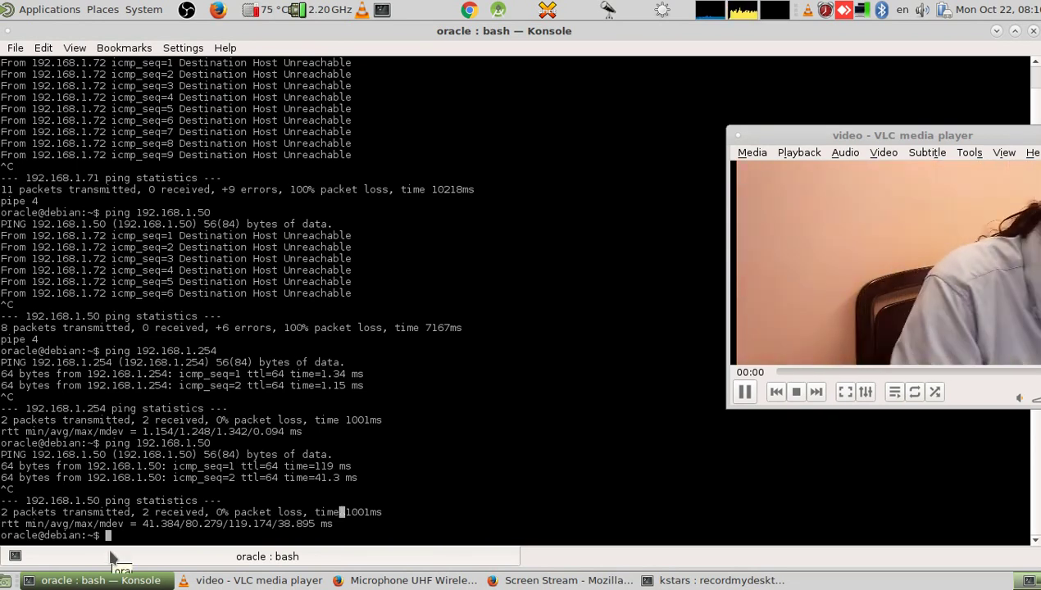
text(sy)
key(BackSpace)
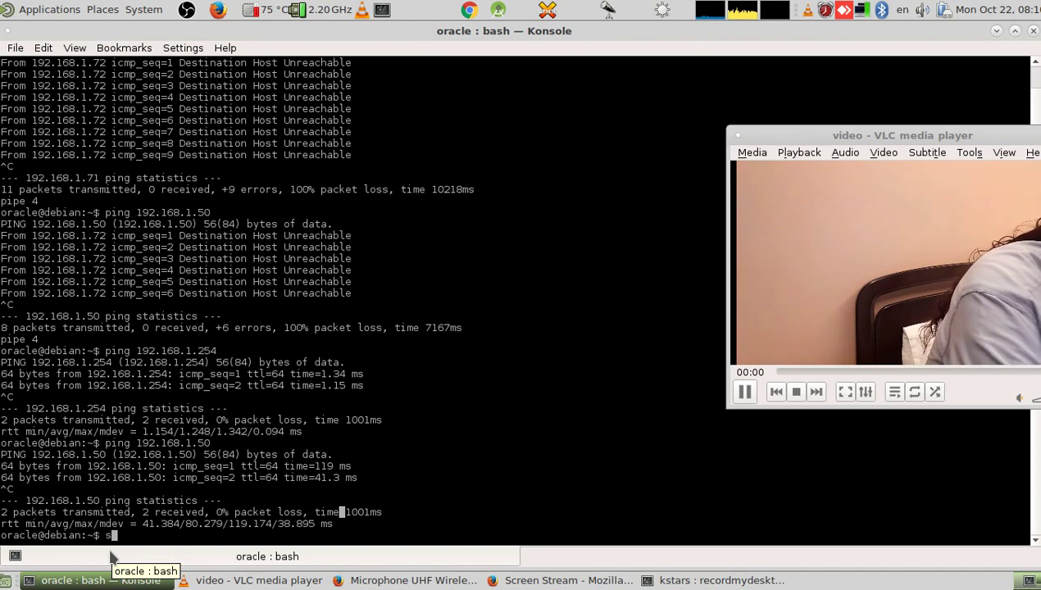
text(u)
key(Return)
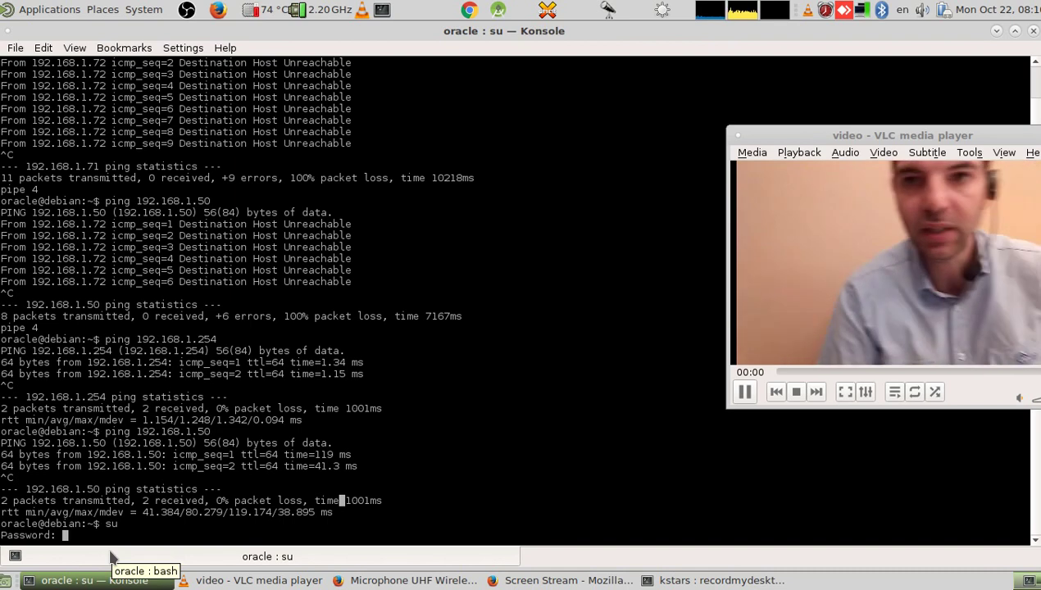
key(Return)
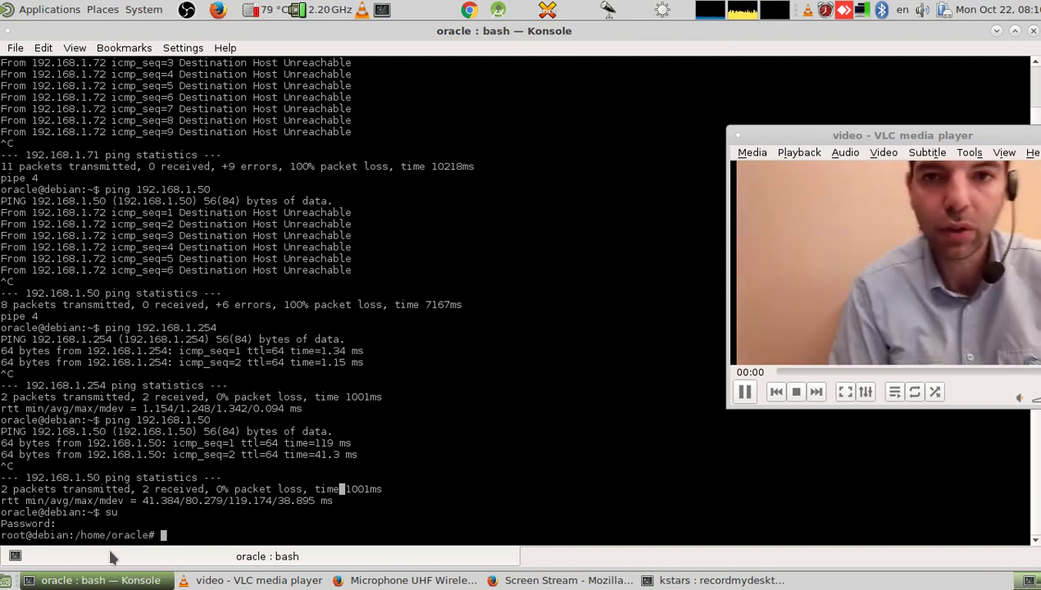
Step: Begin an apt-get install command for the gpsd package, listing the available package names that start with gps and gpsd
text(apt)
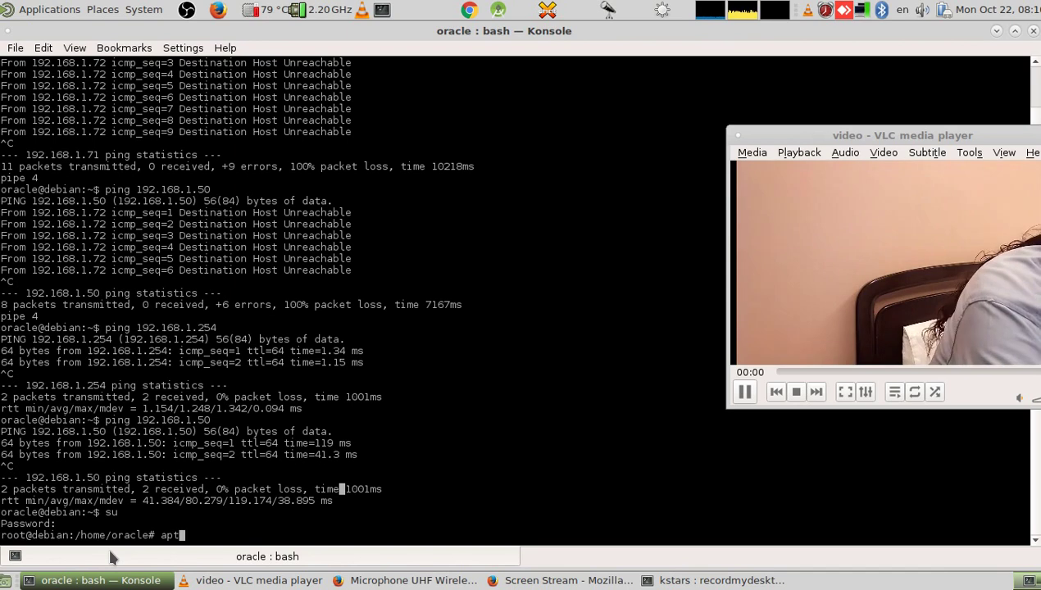
text(-)
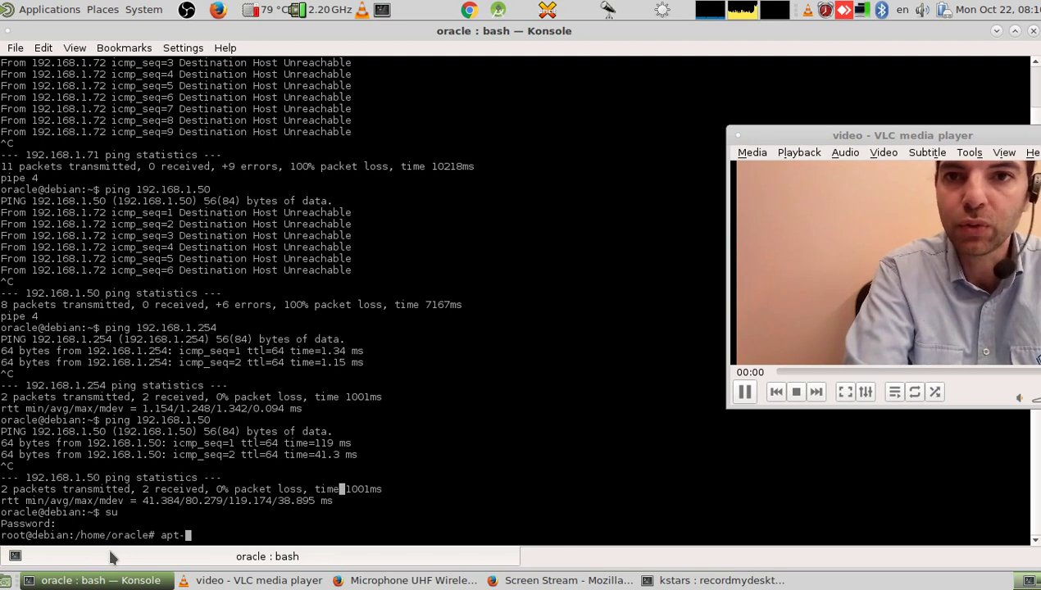
text(ge)
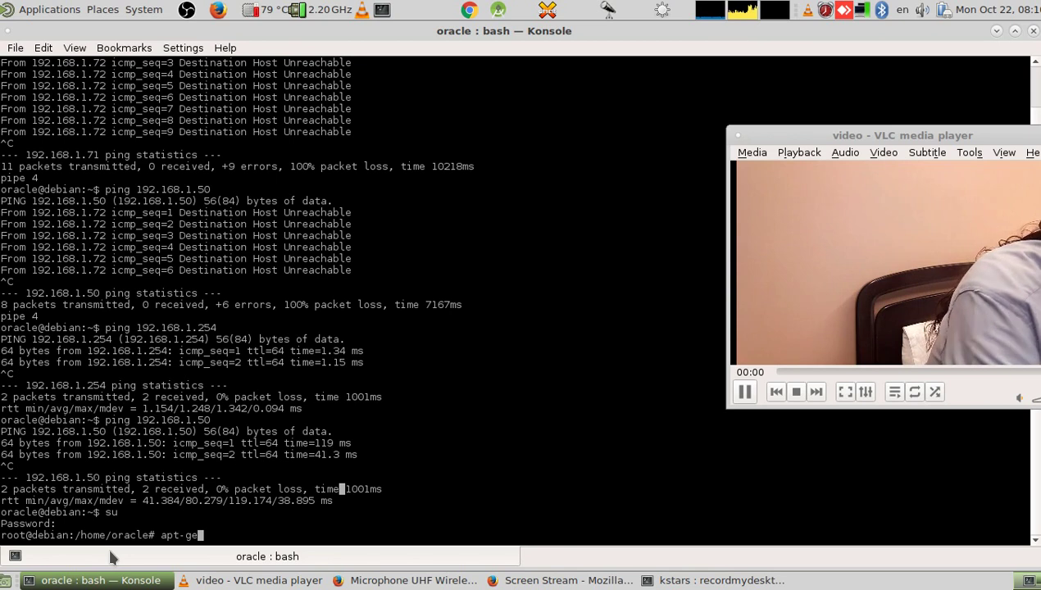
text(t install d)
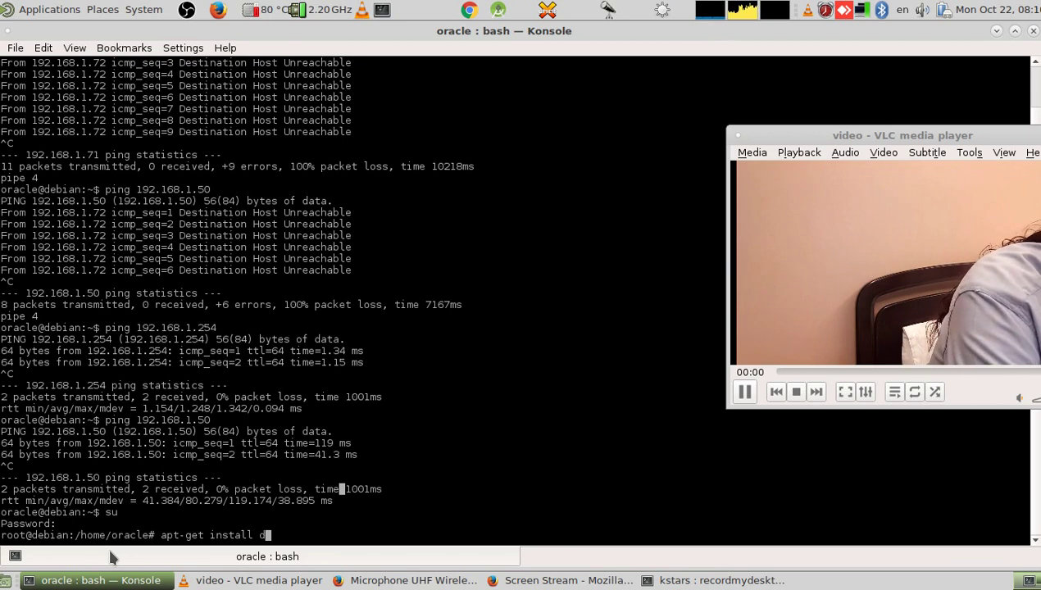
key(BackSpace)
text(gps)
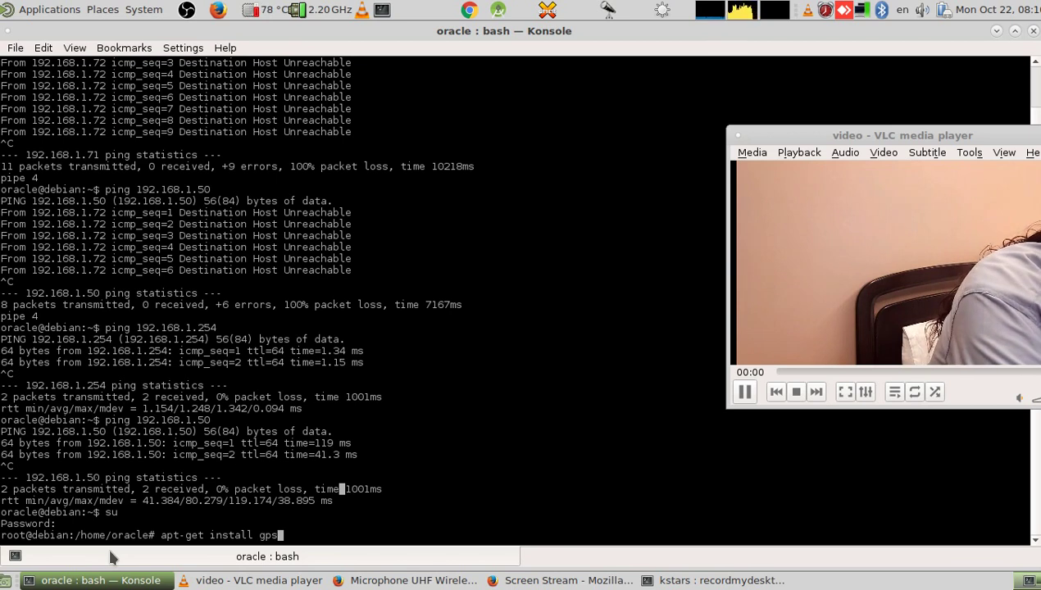
key(Tab)
key(Tab)
text(d)
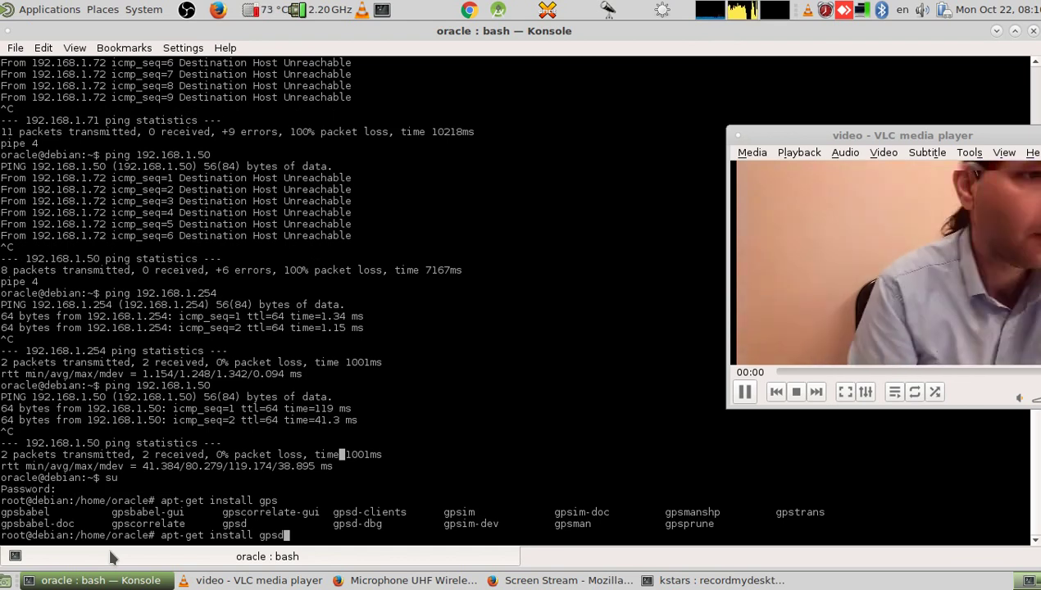
key(Tab)
key(Tab)
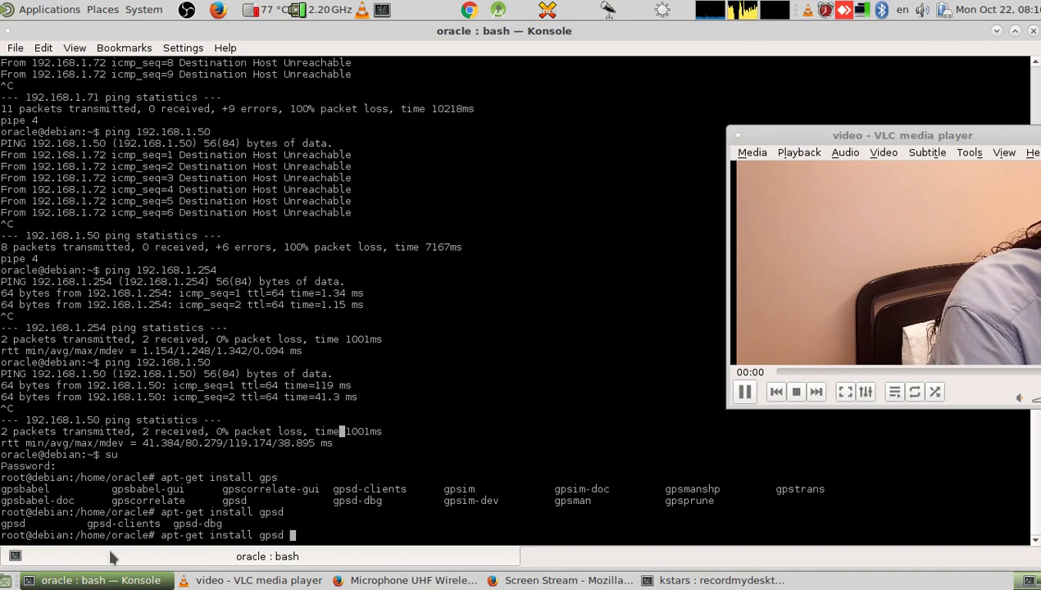
Step: Add gpsd-clients, xgps and cgps to the install command and try to install all four packages
text(gps)
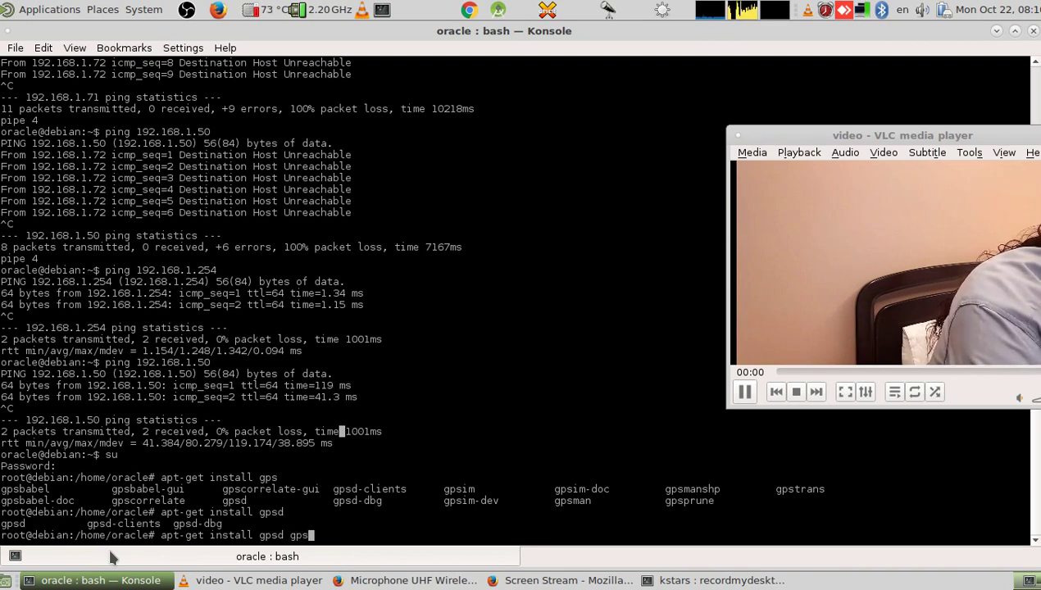
text(d-c)
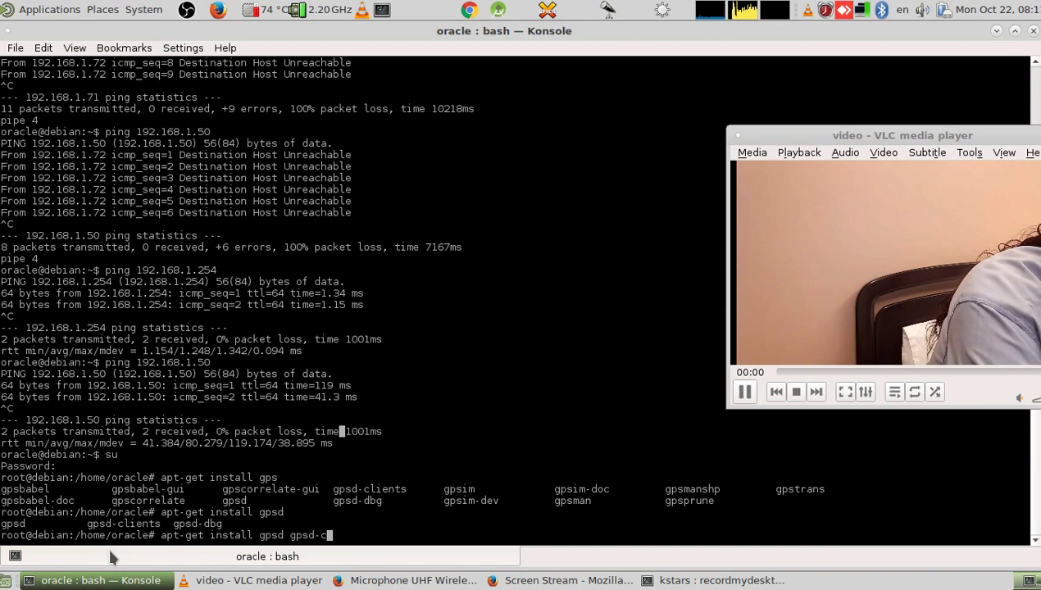
key(Tab)
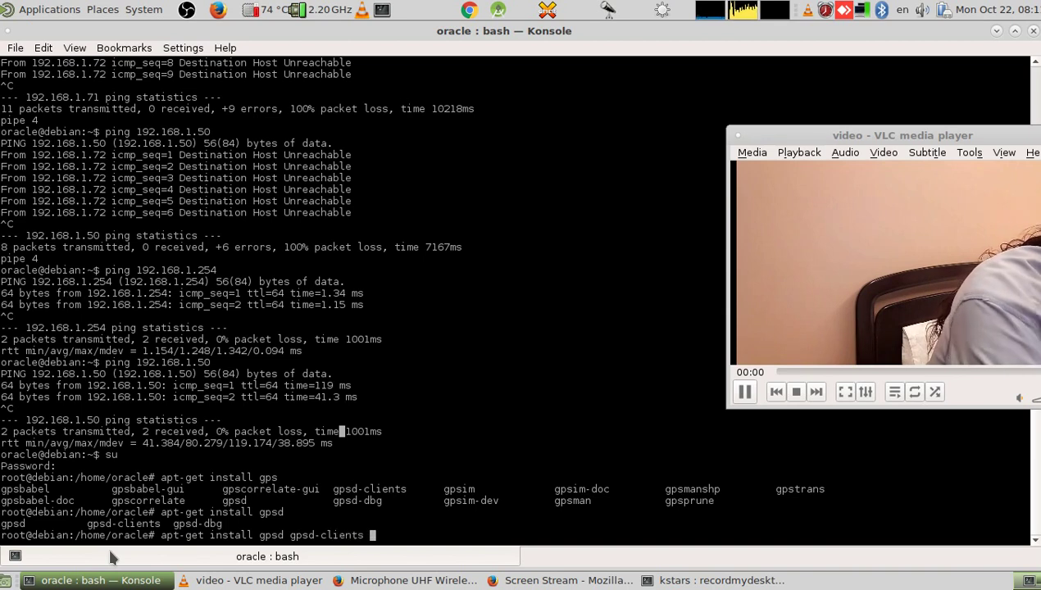
text(x)
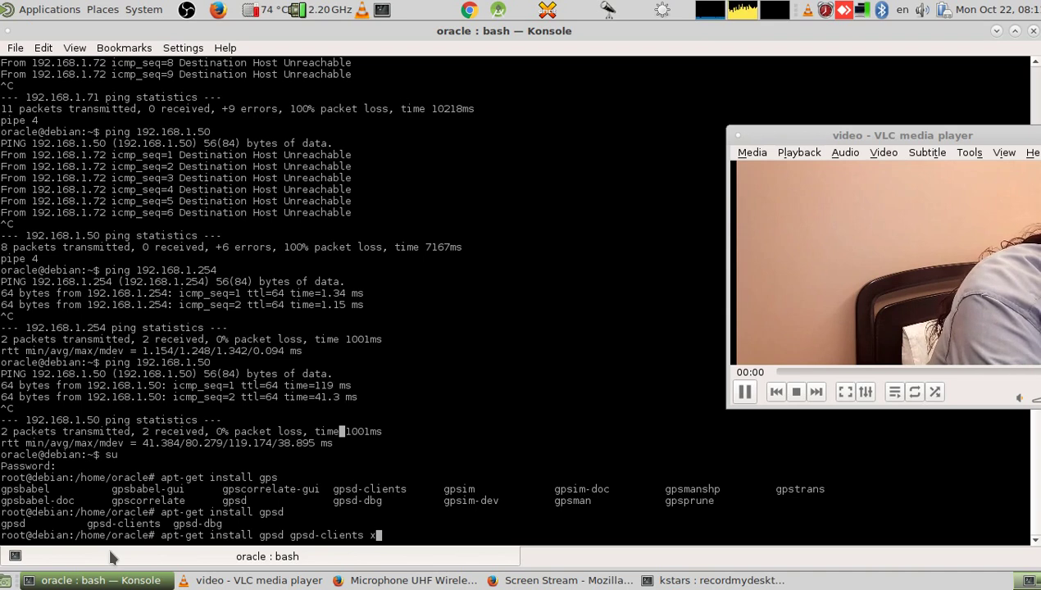
text(gps)
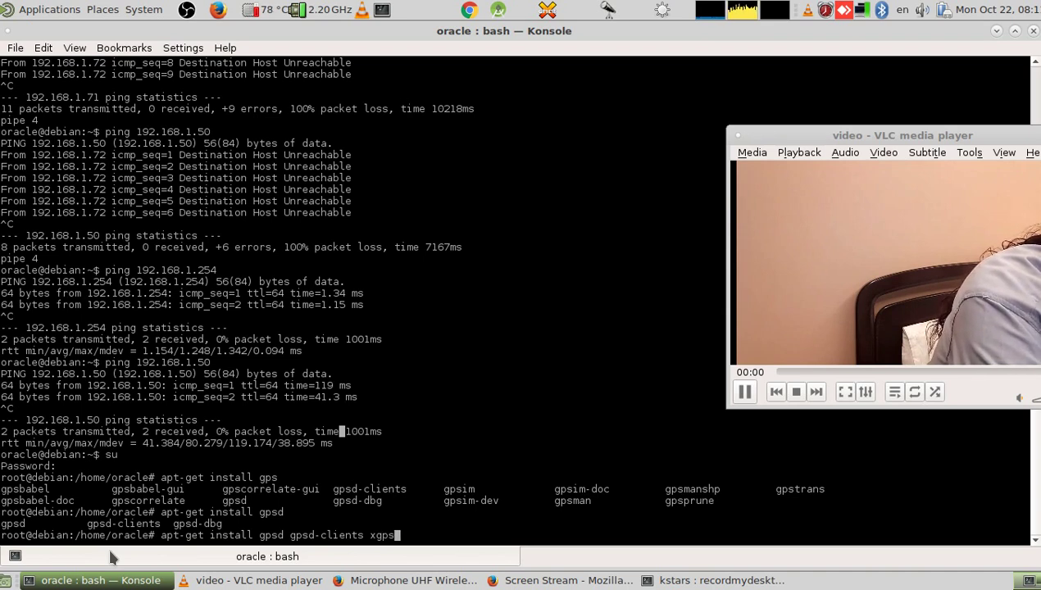
text( cgps)
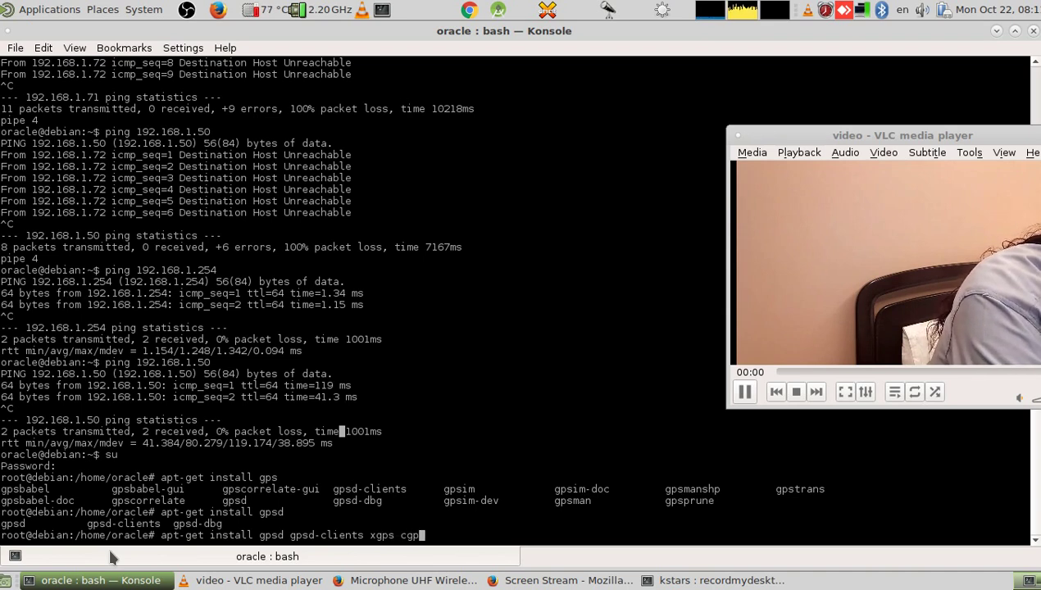
key(Return)
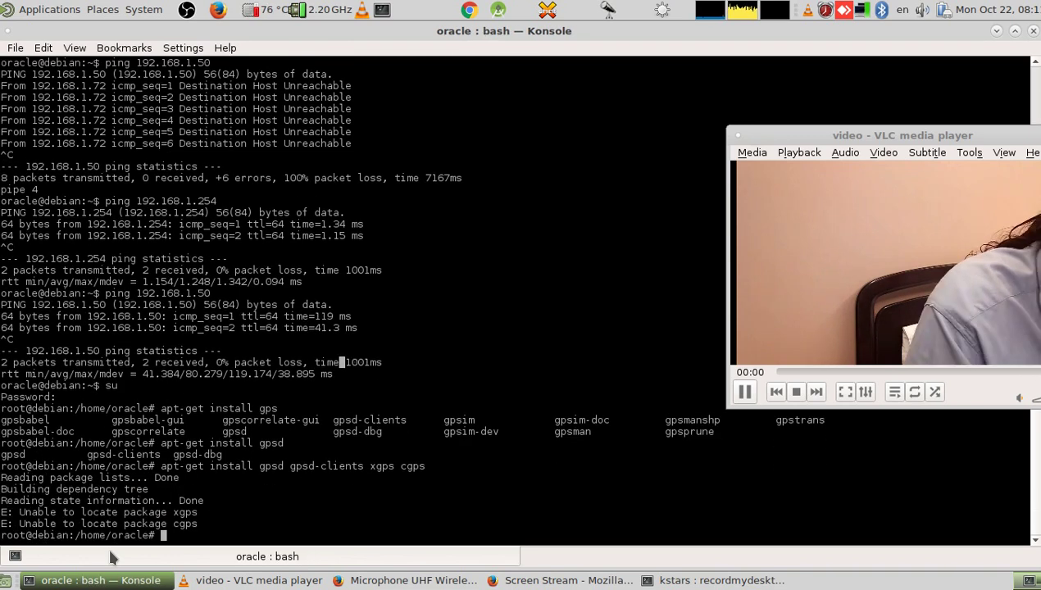
Step: List the package names starting with cg and retry the installation with only gpsd, gpsd-clients and xgps
key(Up)
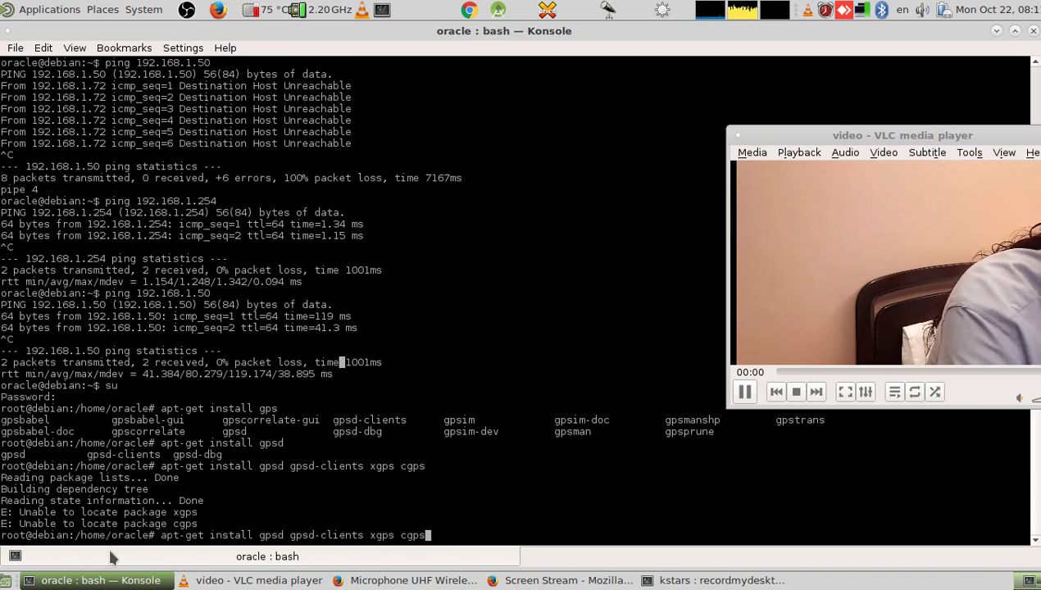
key(BackSpace)
key(BackSpace)
key(Tab)
key(Tab)
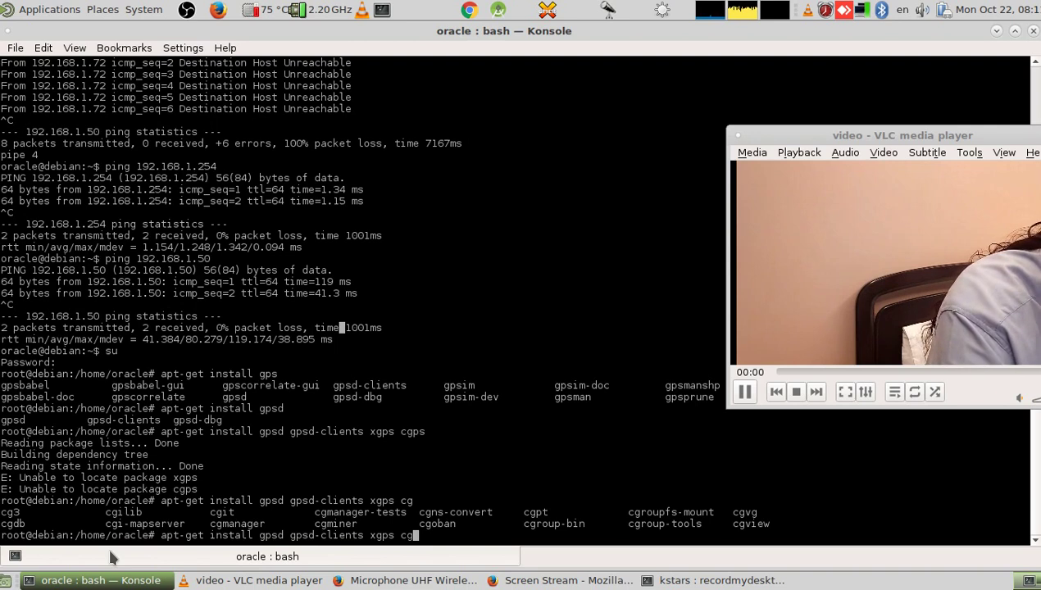
key(BackSpace)
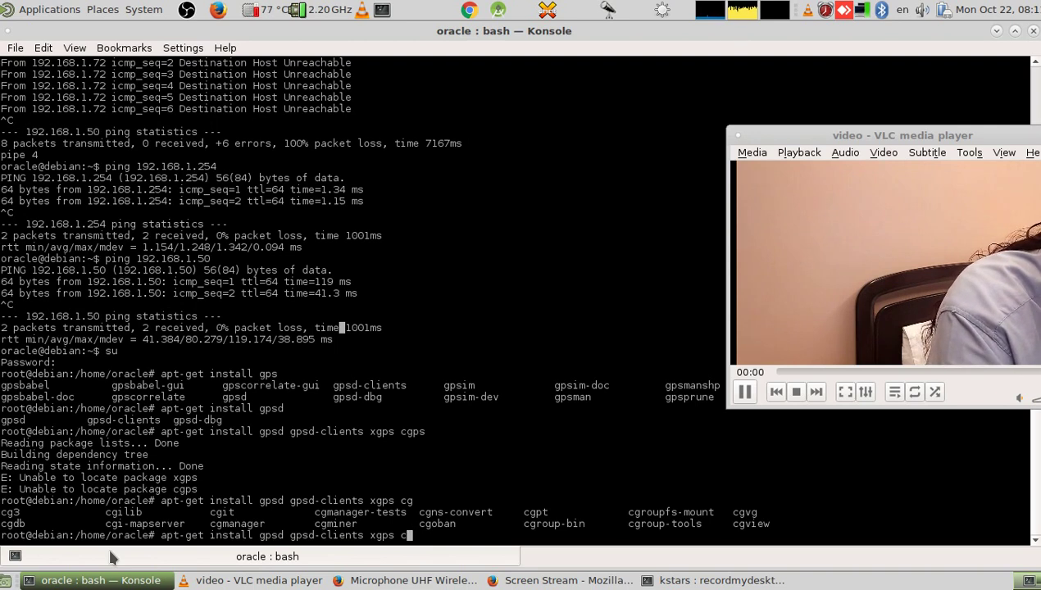
key(BackSpace)
key(Return)
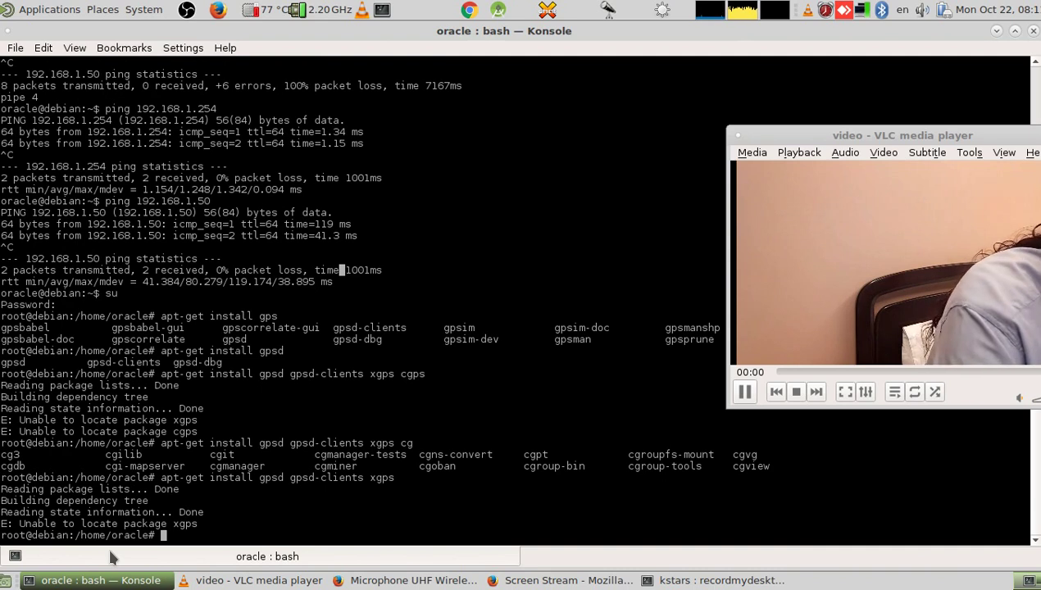
Step: Remove xgps from the previous command and run apt-get install for gpsd and gpsd-clients only
key(Up)
key(BackSpace)
key(BackSpace)
key(BackSpace)
key(BackSpace)
key(BackSpace)
key(Return)
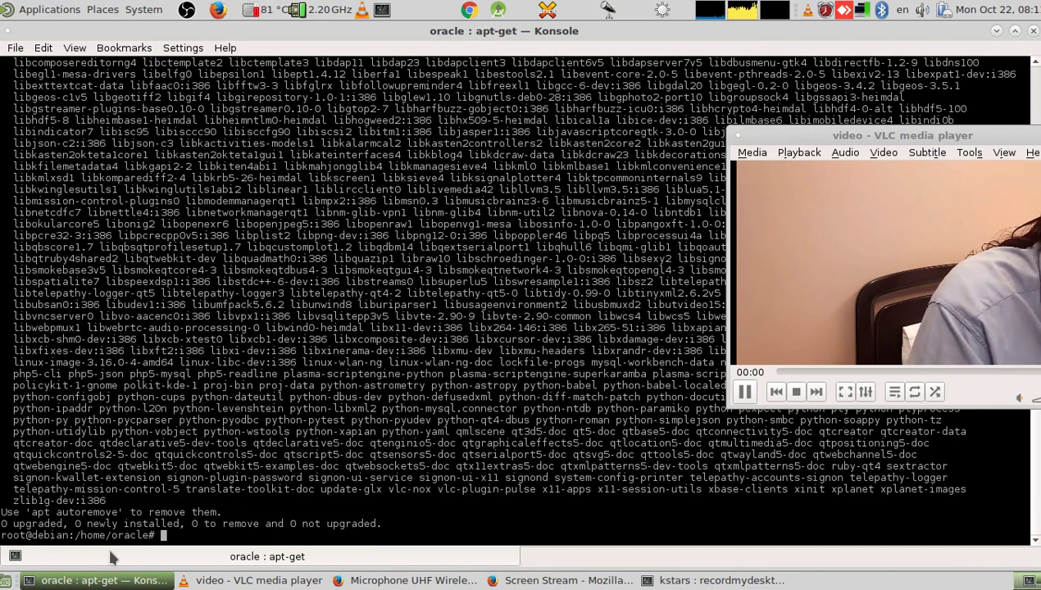
Step: List the installed commands whose names start with xgps, and clear the prompt again
text(x)
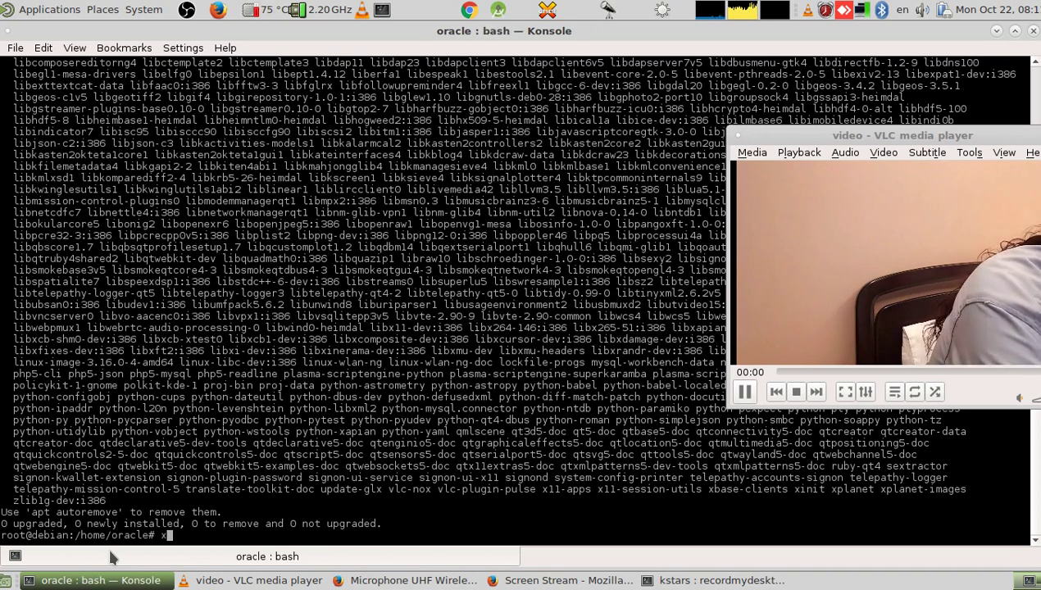
text(gps)
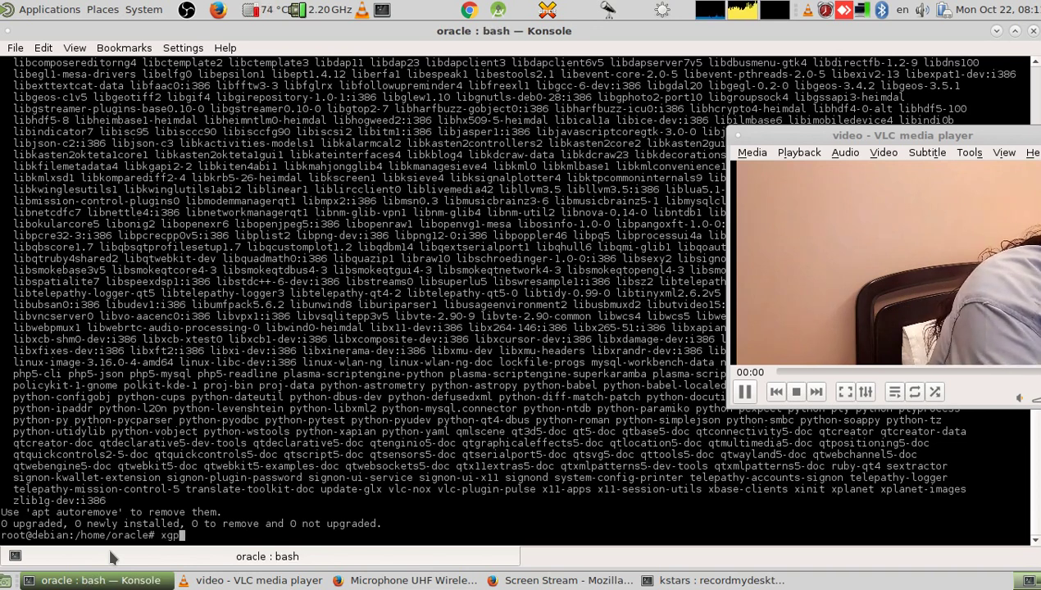
key(Tab)
key(Tab)
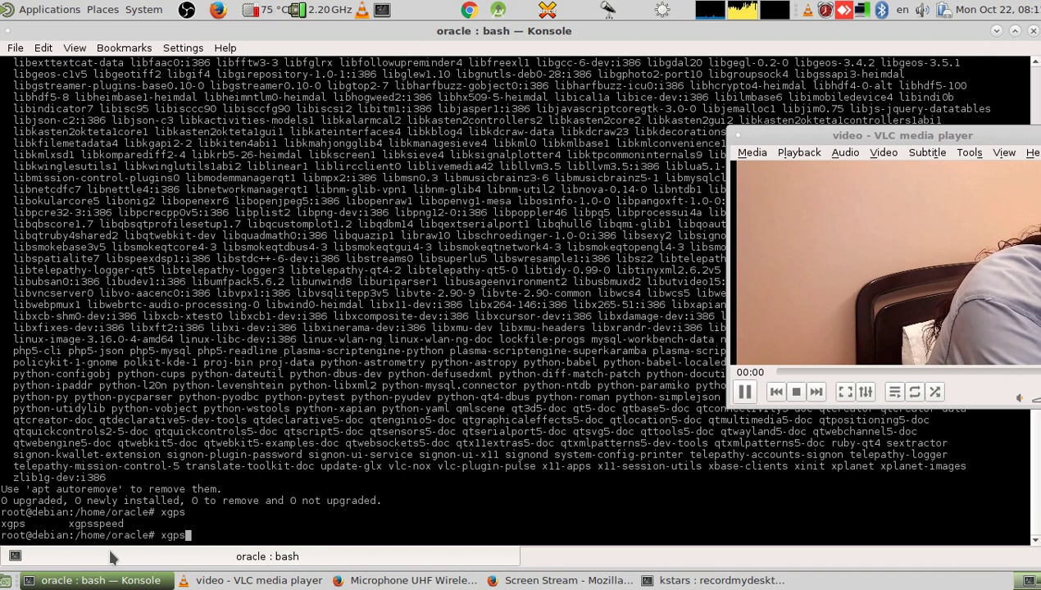
key(BackSpace)
key(BackSpace)
key(BackSpace)
key(BackSpace)
Step: Search the apt package cache for xgps
text(apt-)
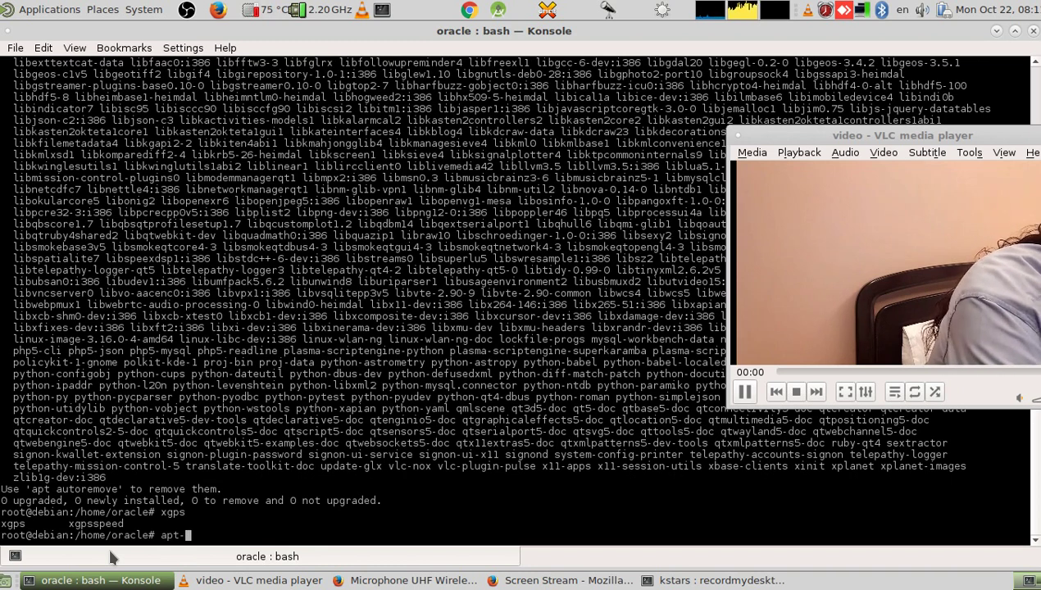
text(cache )
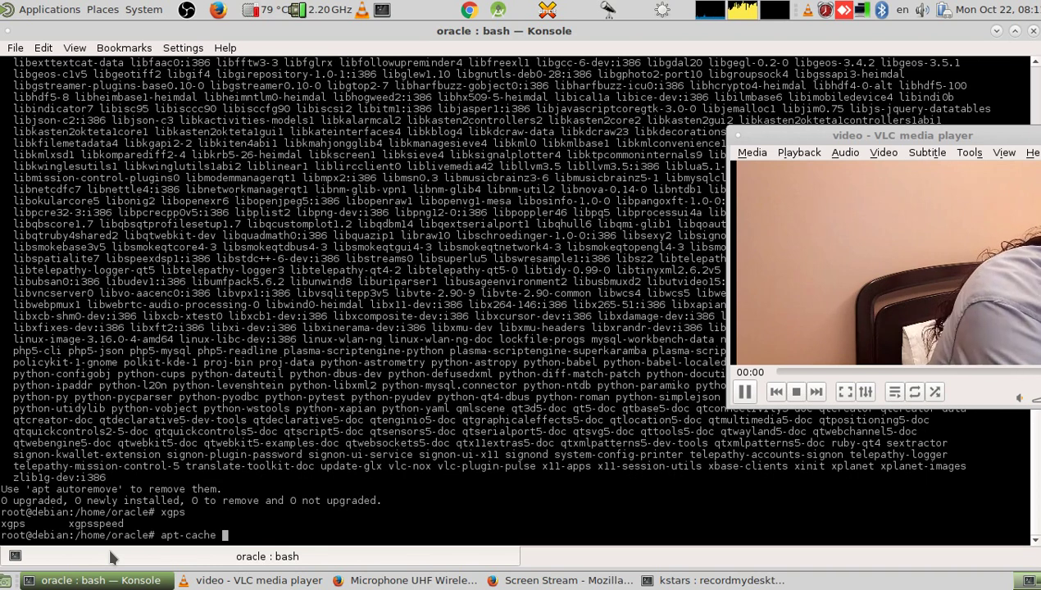
text(search )
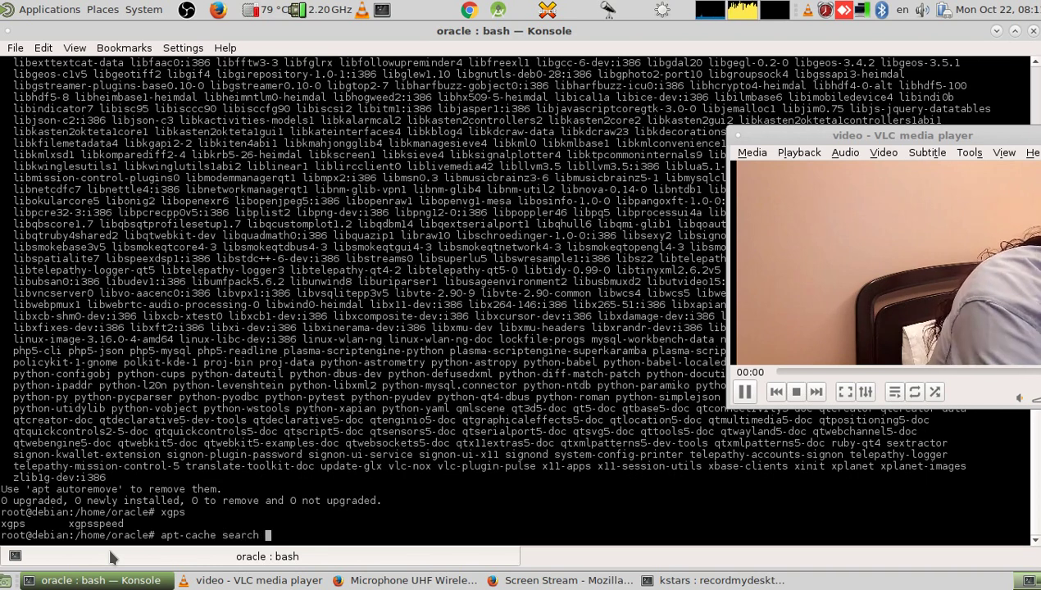
text(xgpc)
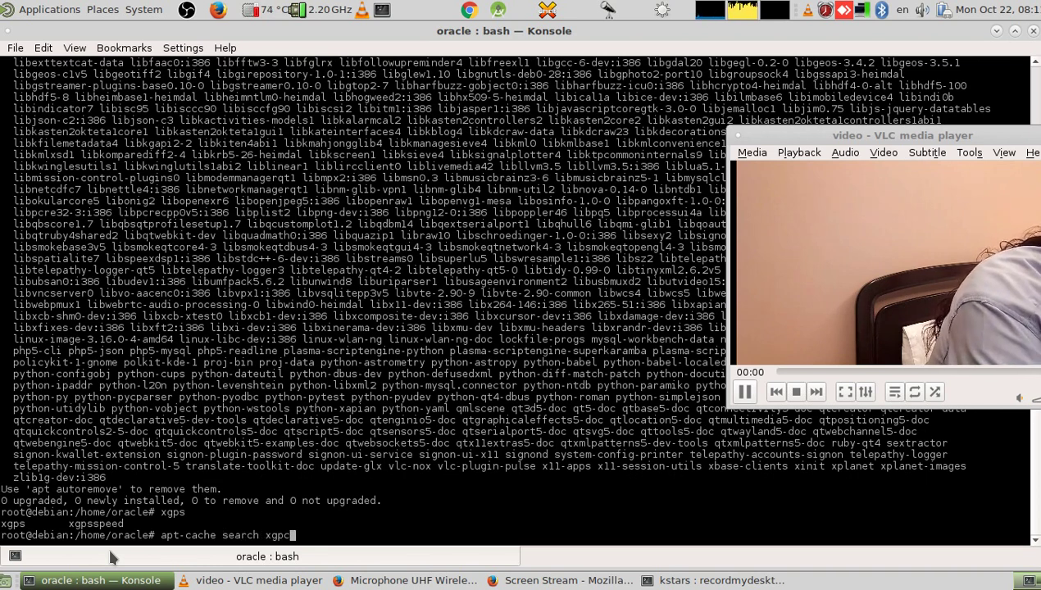
key(BackSpace)
text(s)
key(Return)
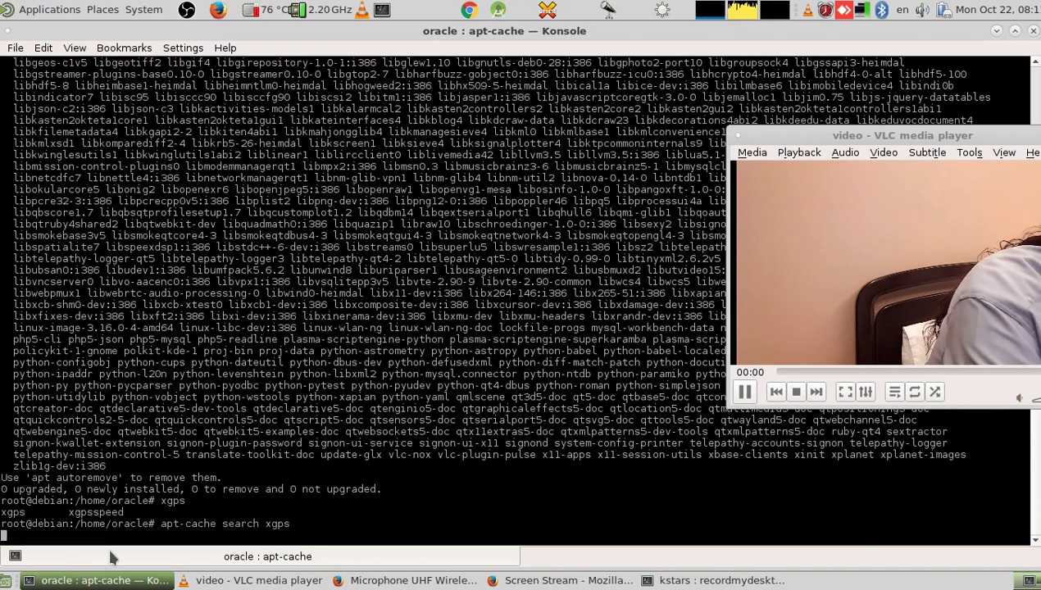
Step: Repeat the apt-cache package search with cgps as the search term
key(Up)
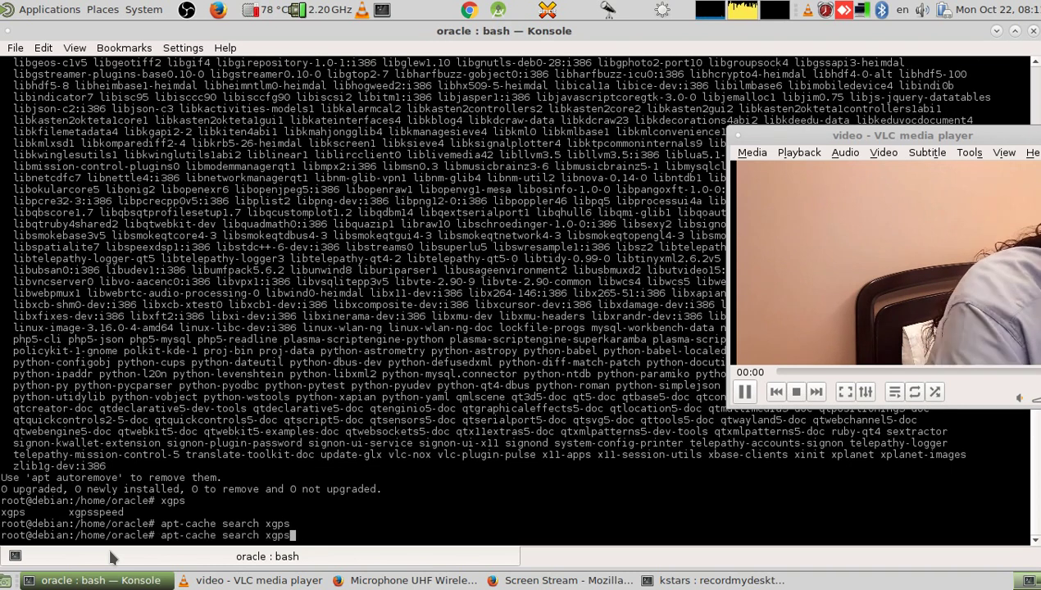
key(BackSpace)
key(BackSpace)
key(BackSpace)
key(BackSpace)
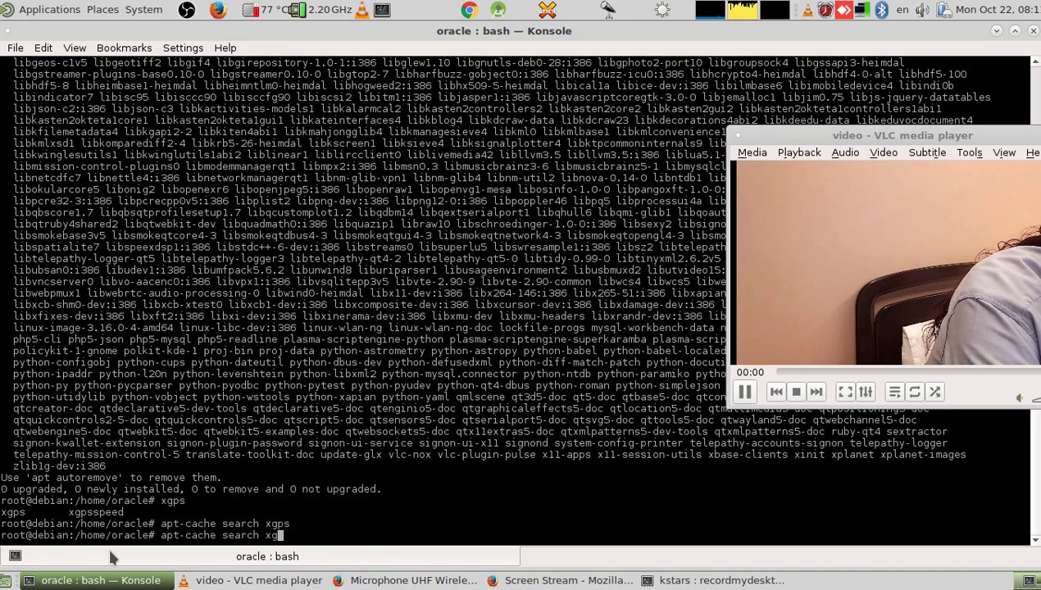
text(c)
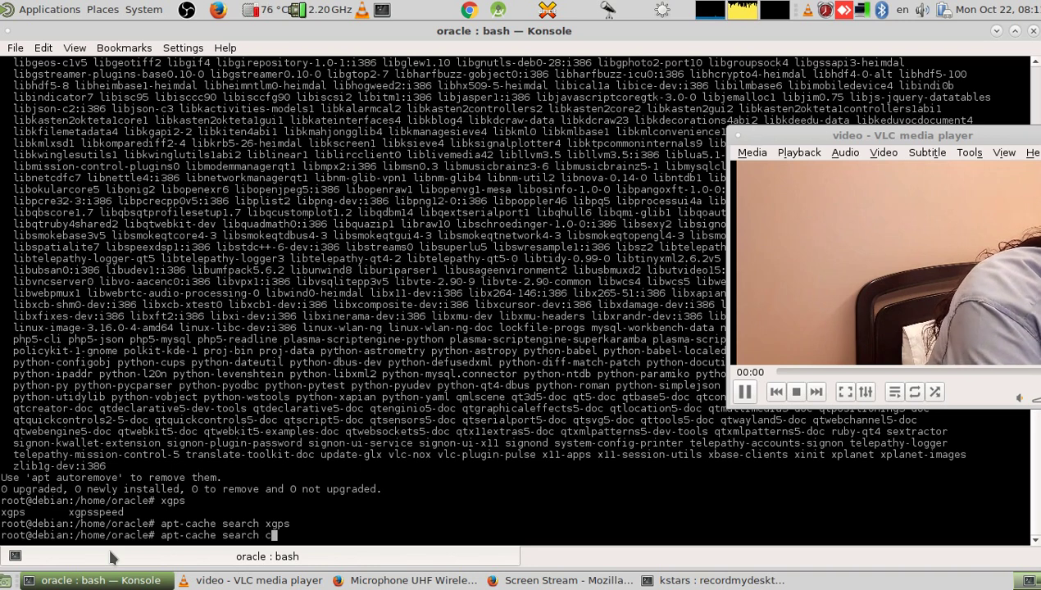
text(gps)
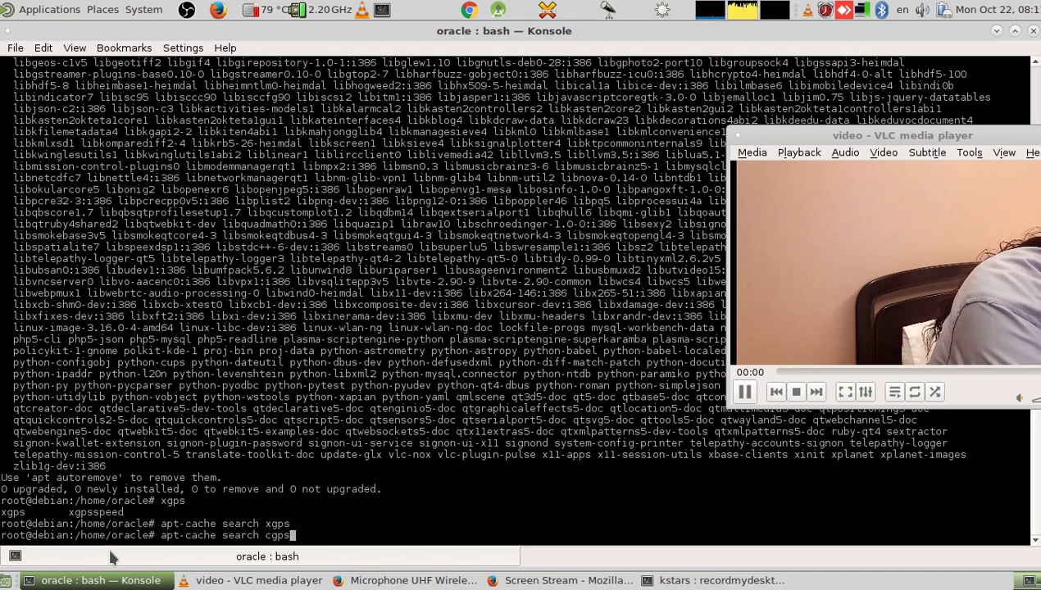
key(Return)
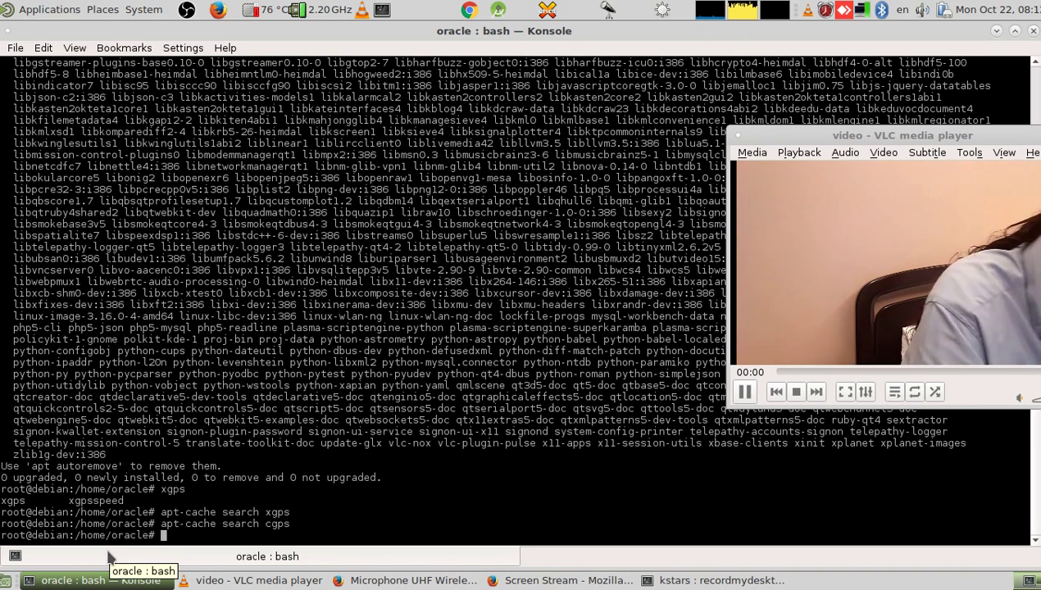
Step: Query dpkg for the installed package that owns the cgps files with dpkg -S cgps
text(d)
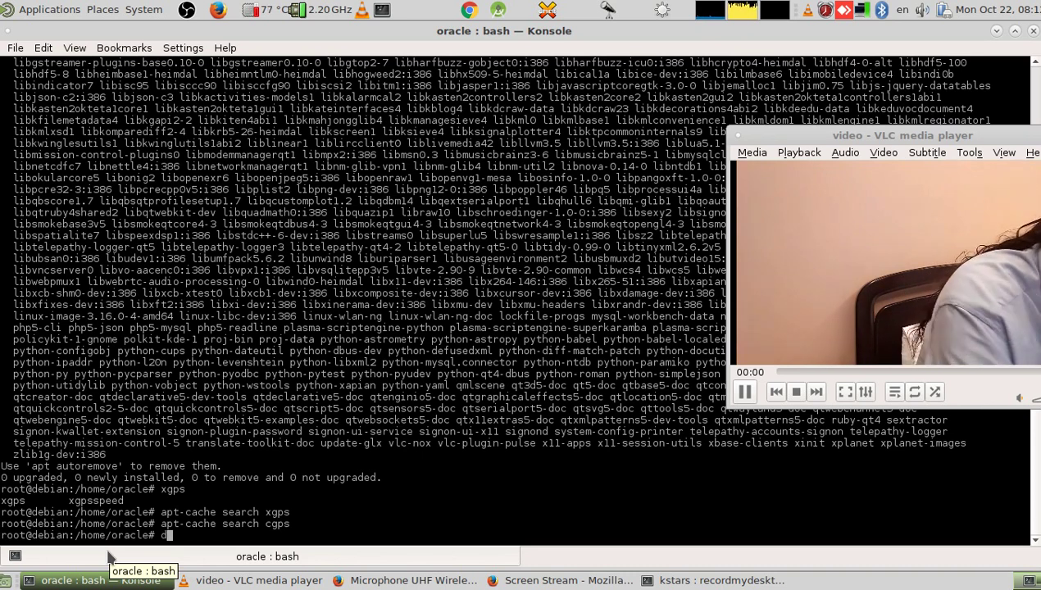
key(BackSpace)
text(dpk)
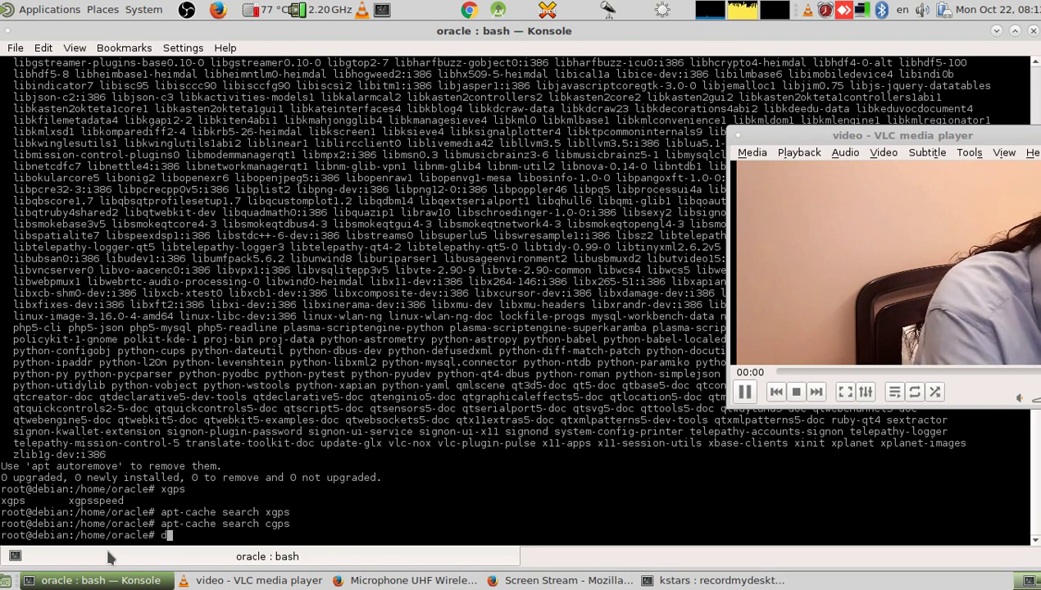
text(g )
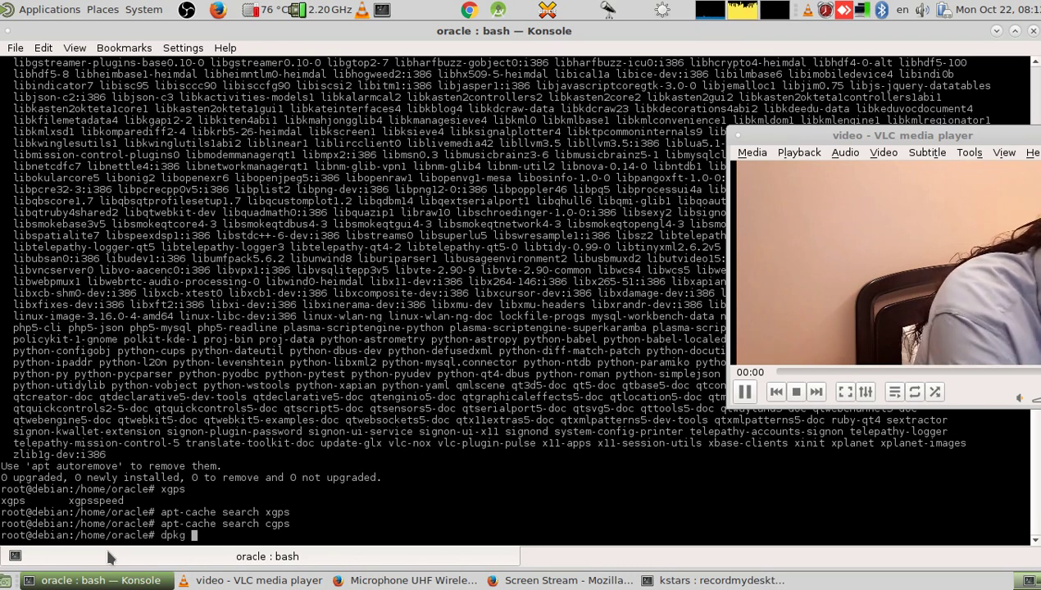
text(-)
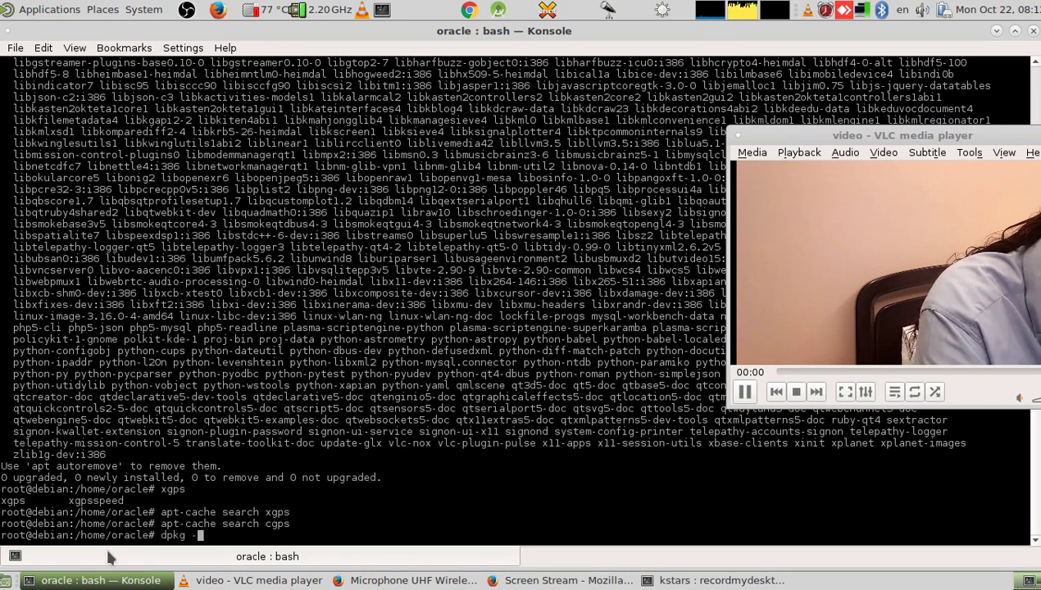
text(S )
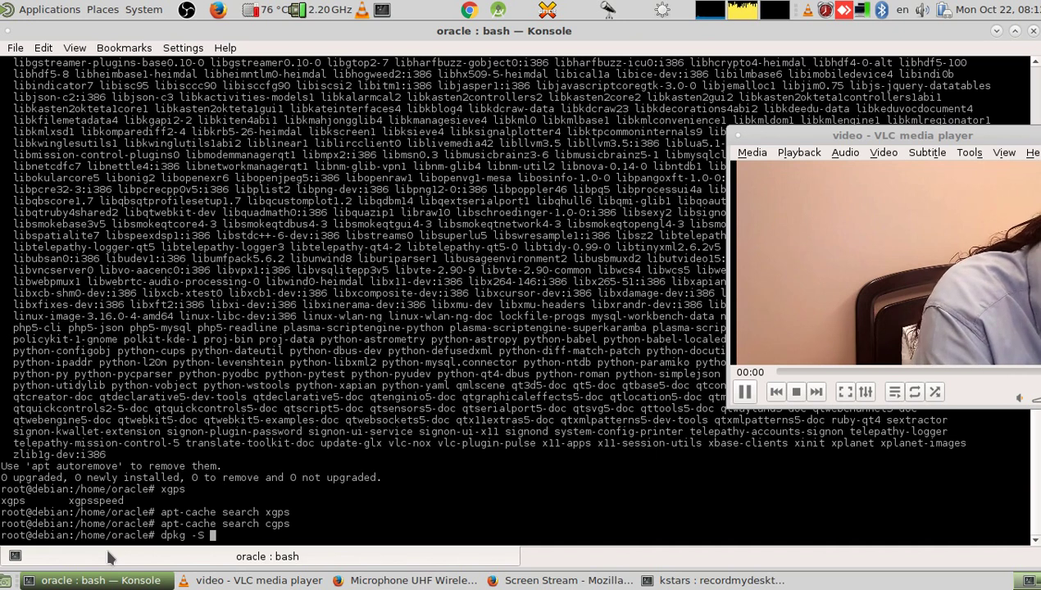
text(cgps)
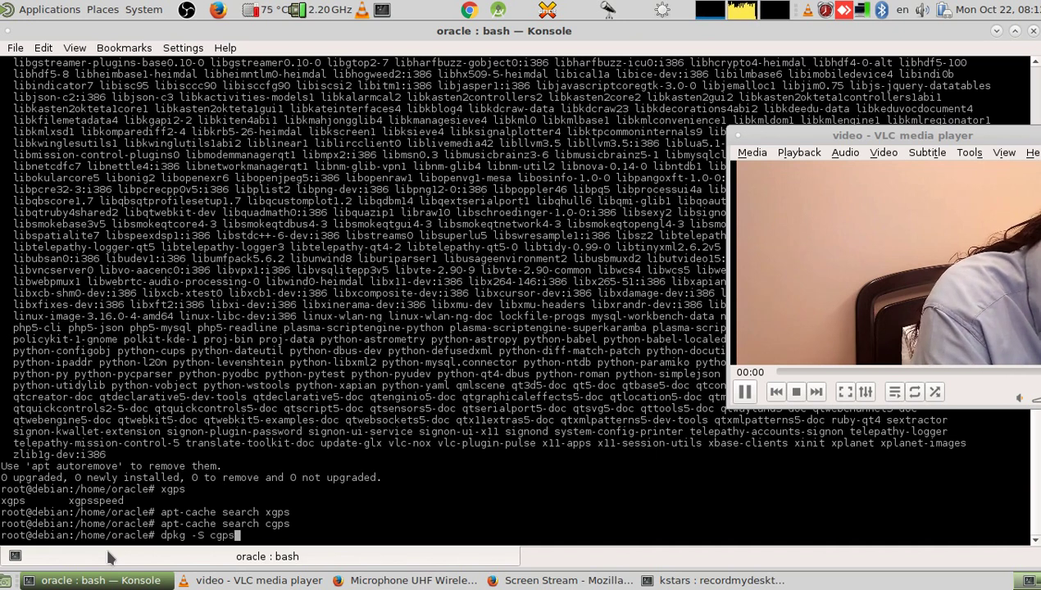
key(Return)
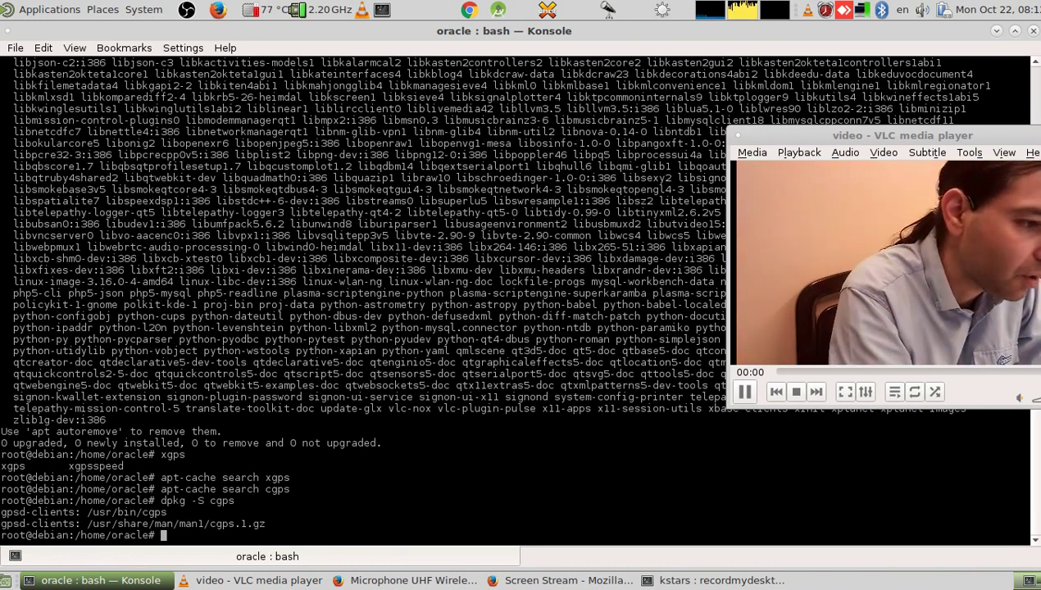
Step: Repeat the dpkg -S package ownership query with xgps as the search term
key(Up)
key(Left)
key(Left)
key(Left)
key(BackSpace)
text(x)
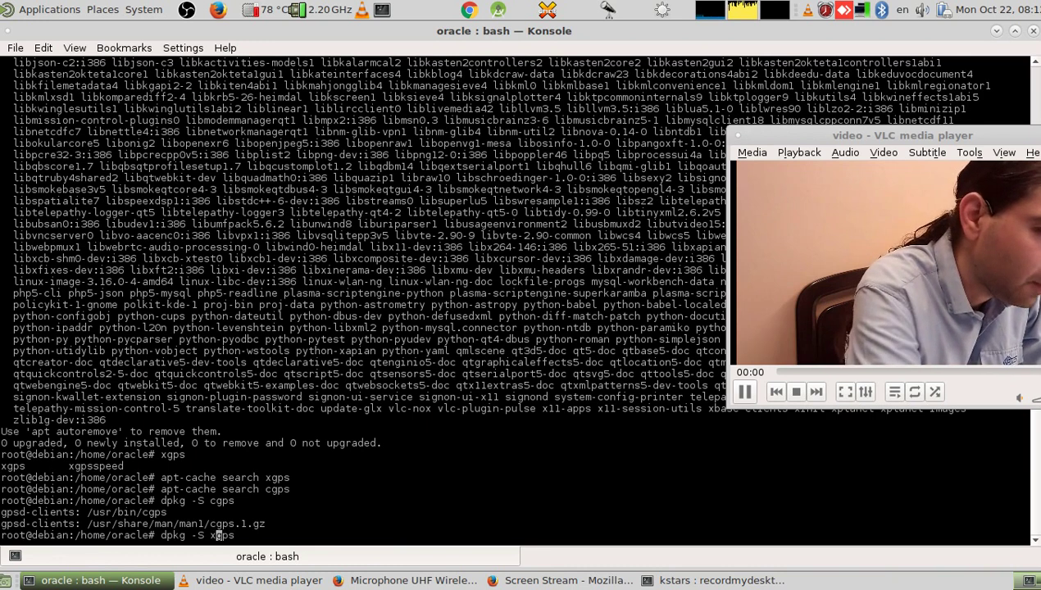
key(Return)
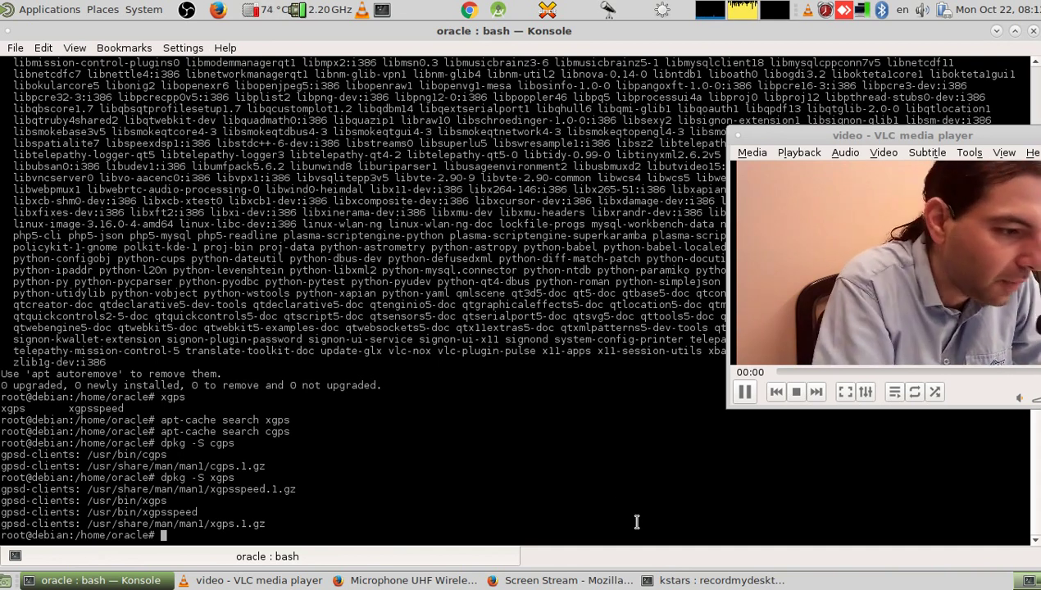
Step: Open the gpsd defaults file /etc/default/gpsd in vi
text(v)
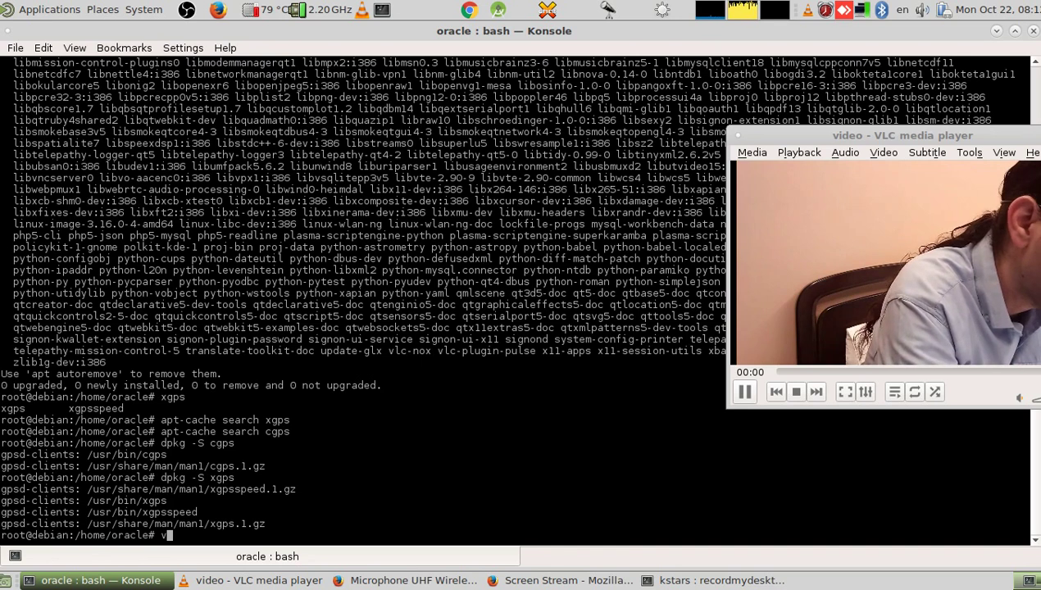
text(i /)
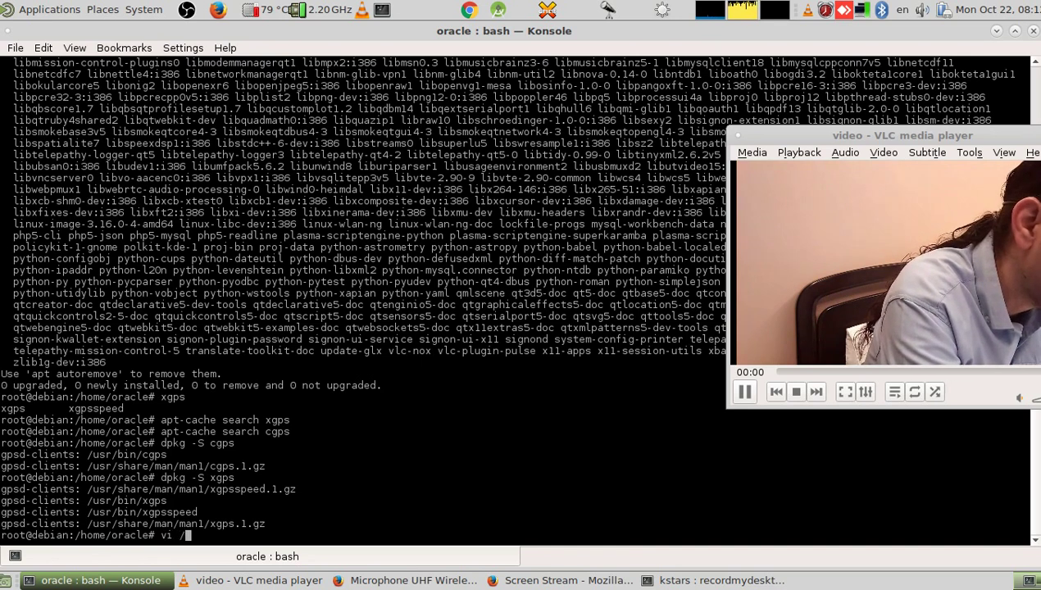
text(etc/)
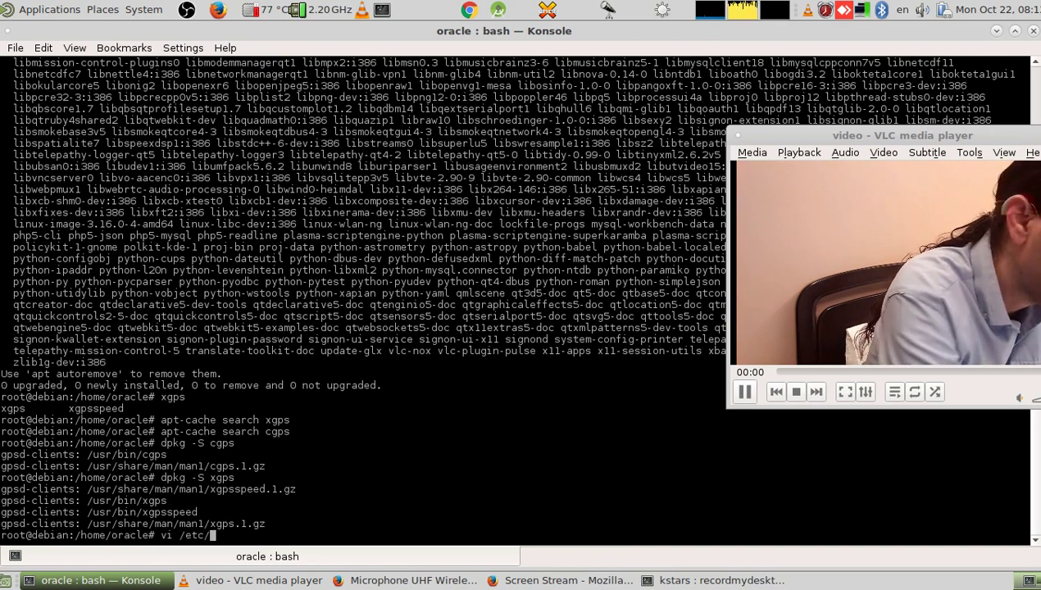
text(default/gp)
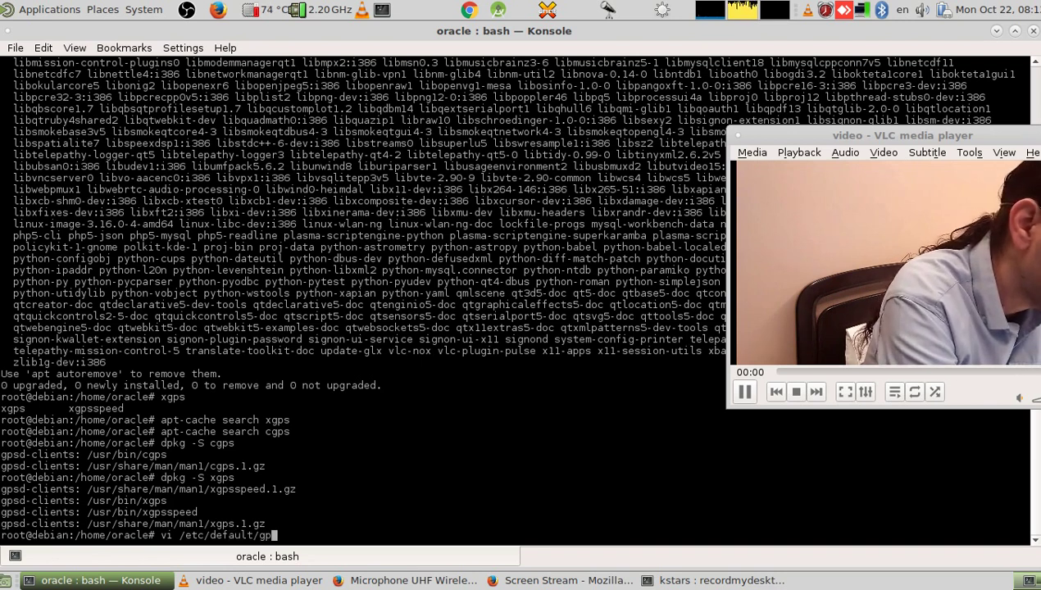
text(sd)
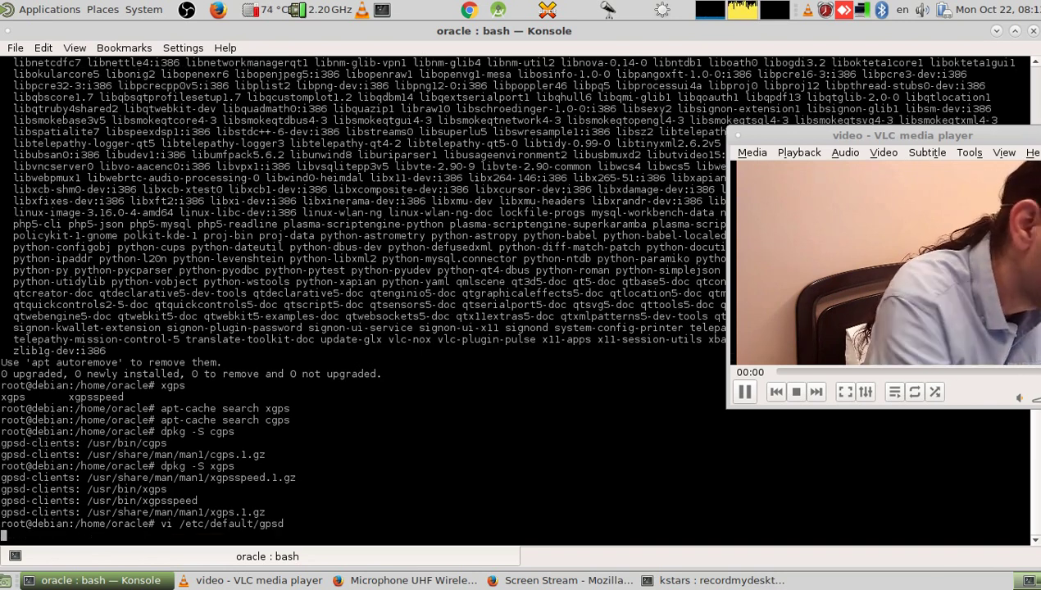
key(Return)
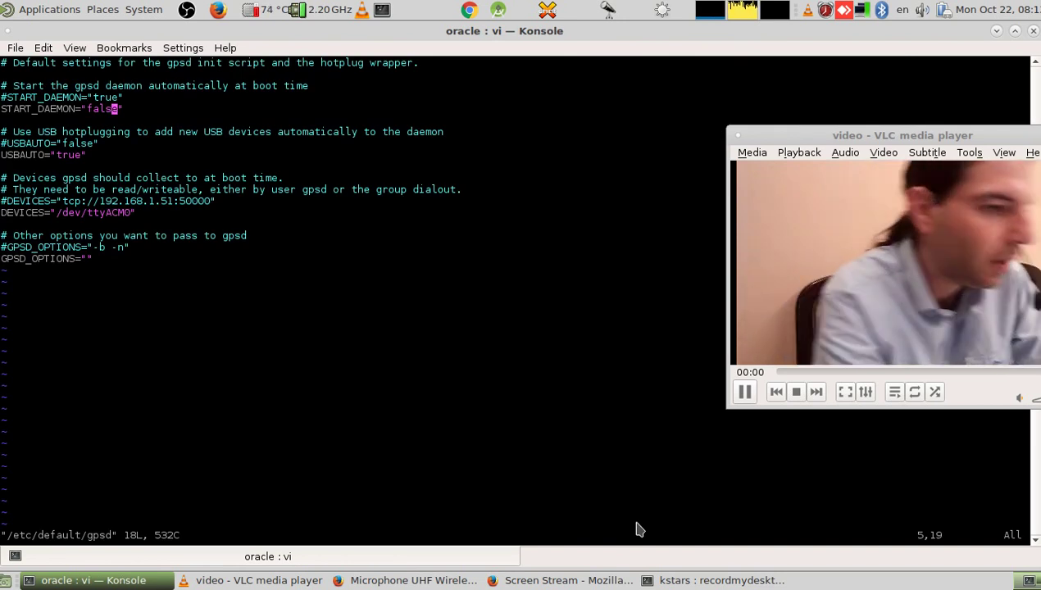
Step: Comment out the START_DAEMON="false" line and uncomment START_DAEMON="true" so gpsd starts at boot
key(Left)
key(Left)
key(Left)
key(Left)
key(Left)
key(Left)
key(Left)
key(Left)
key(Left)
key(Left)
key(Left)
key(Left)
key(Left)
key(Left)
key(Left)
key(Left)
key(Left)
key(Left)
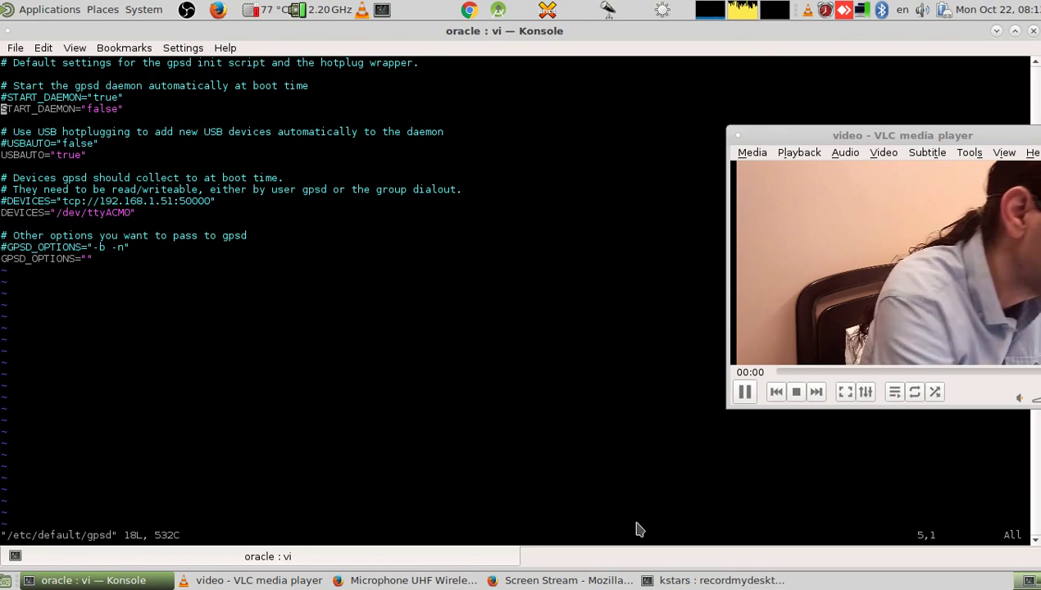
key(Up)
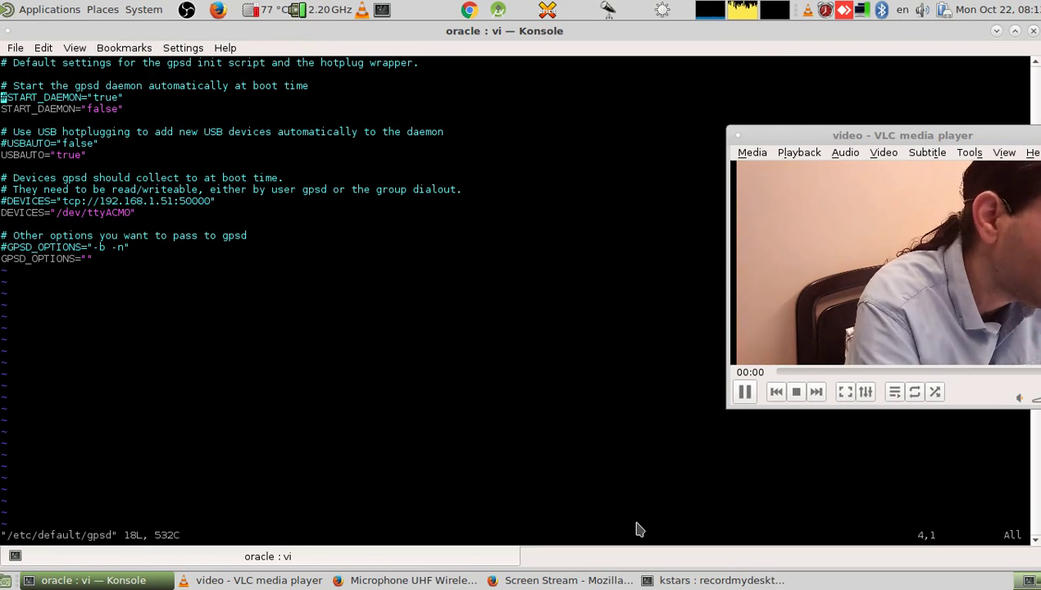
text(i)
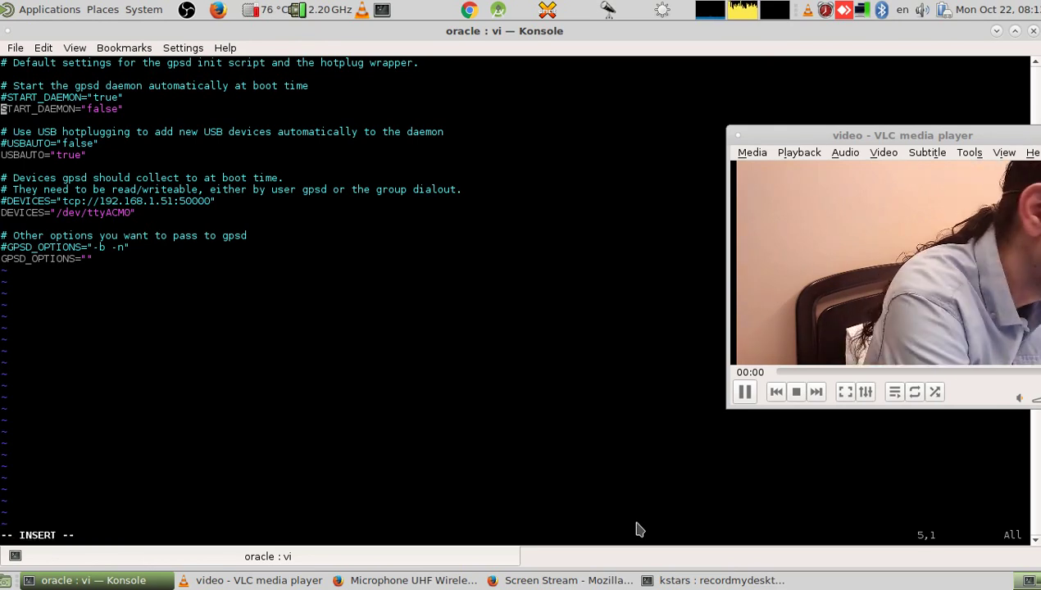
text(#)
key(Up)
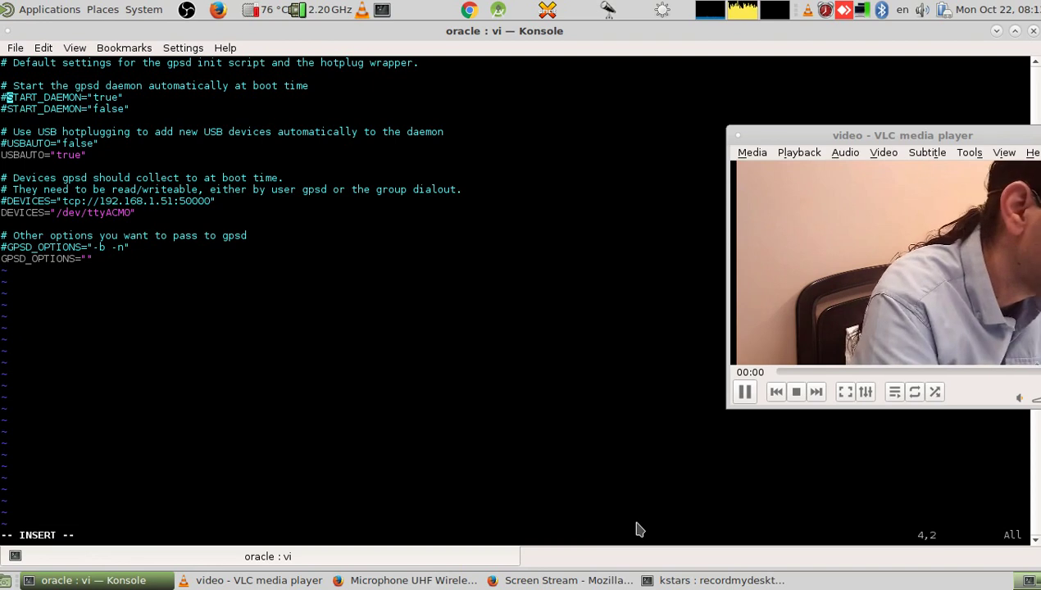
key(BackSpace)
Step: Uncomment the USBAUTO="false" line and comment out USBAUTO="true" to disable USB hotplugging
key(Down)
key(Down)
key(Down)
key(Down)
key(Down)
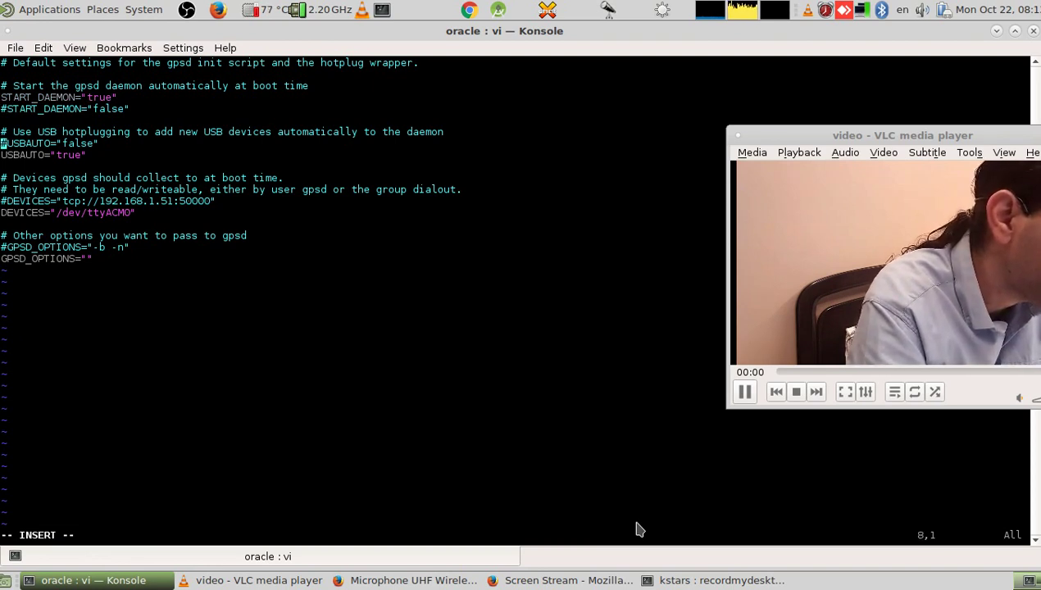
key(Delete)
key(Down)
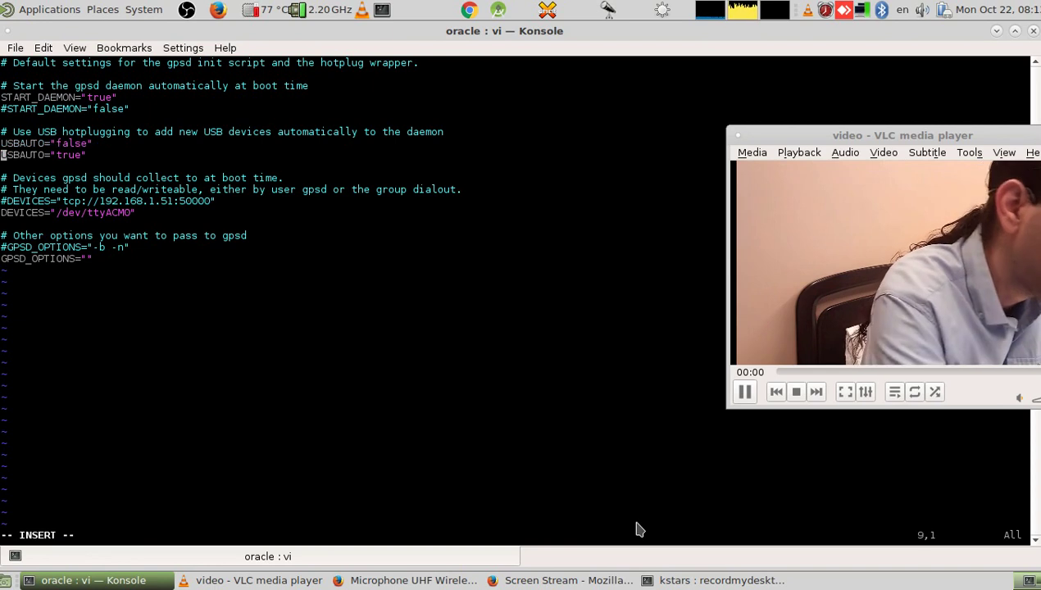
text(#)
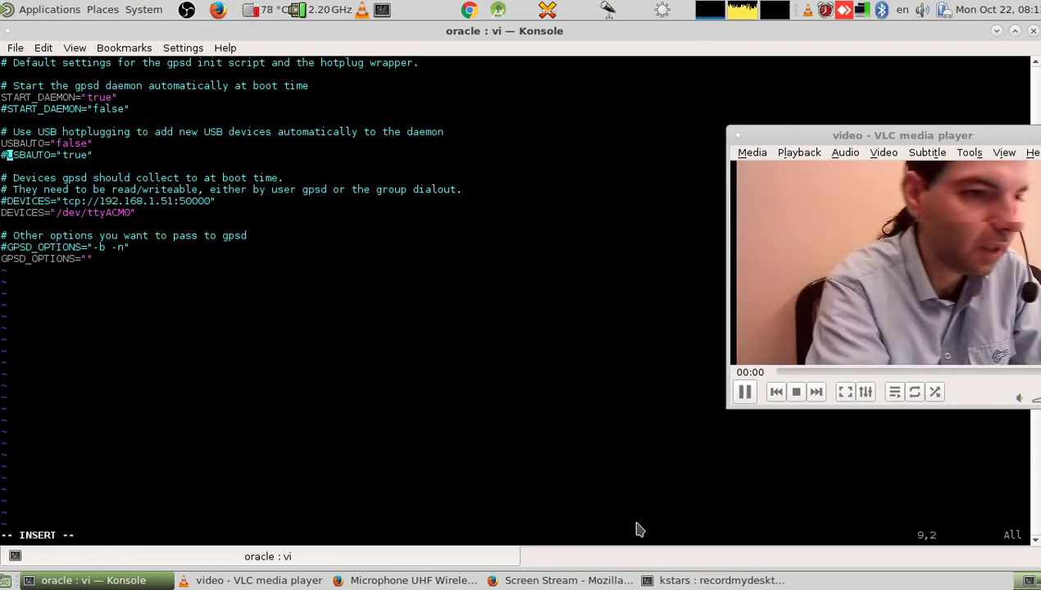
Step: Comment out the /dev/ttyACM0 DEVICES line and uncomment the DEVICES line that uses a tcp:// address
key(Down)
key(Down)
key(Down)
key(Down)
key(Down)
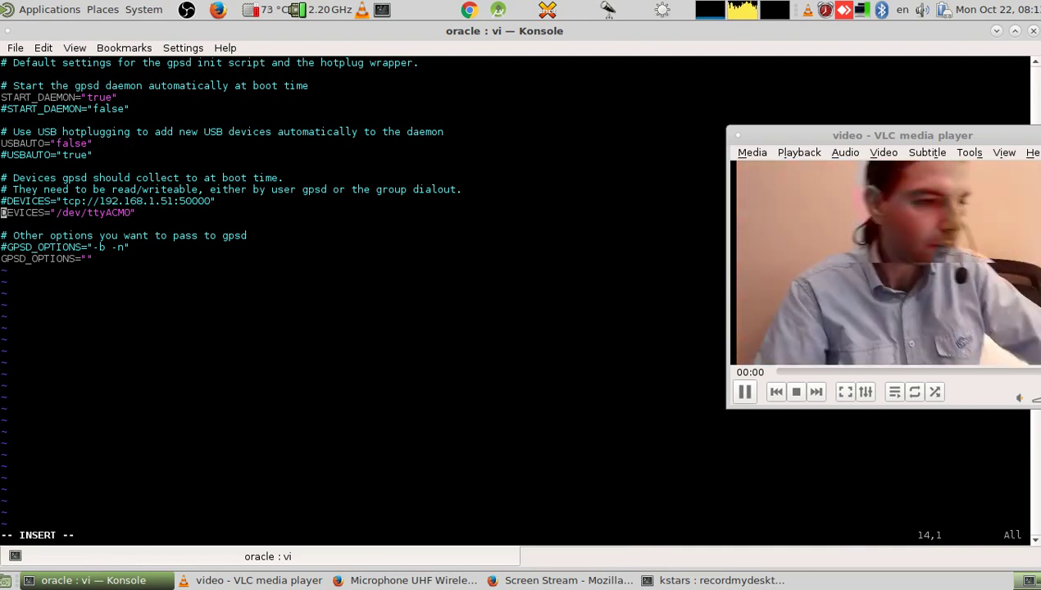
text(#)
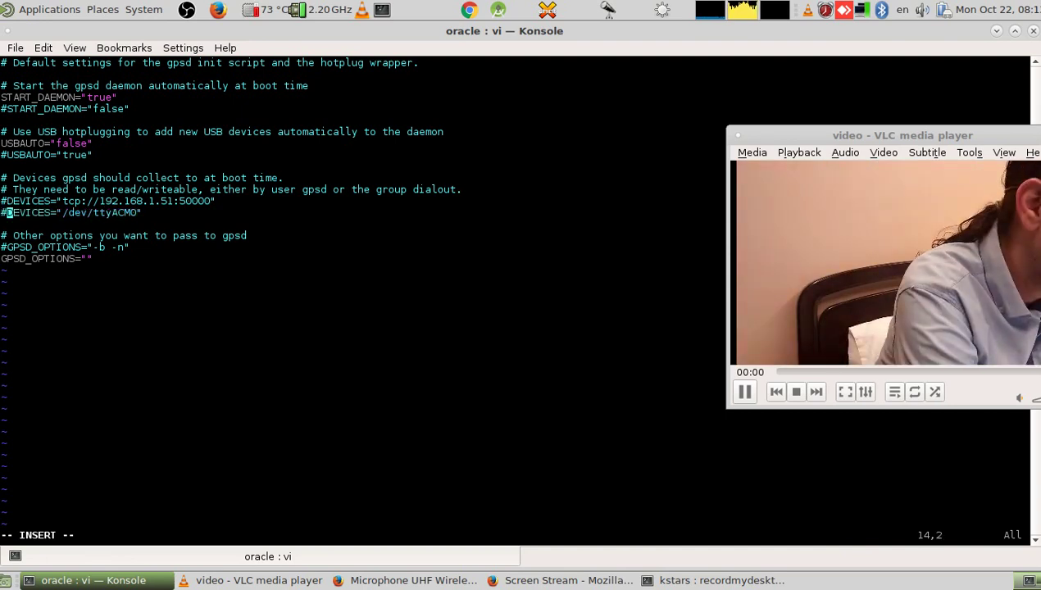
key(BackSpace)
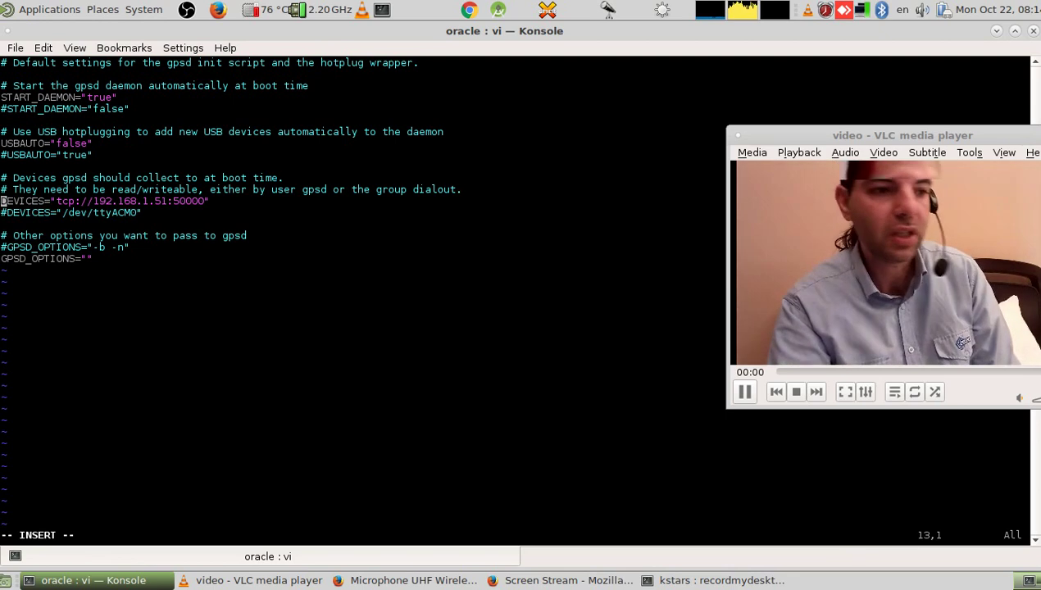
Step: Change the IP address in the active DEVICES line so it reads tcp://192.168.1.50:50000
click(9, 201)
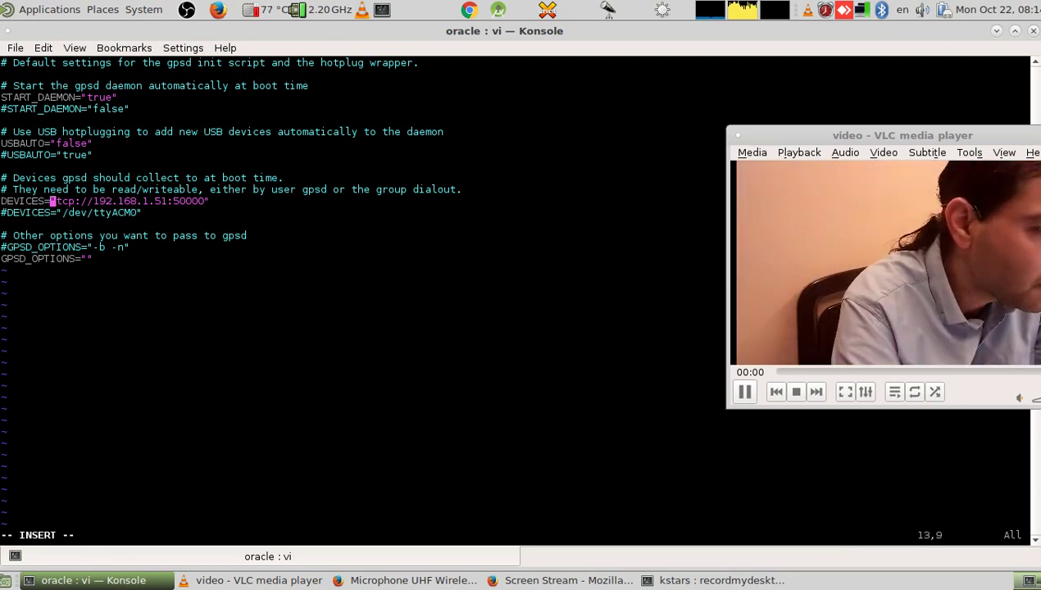
key(Right)
key(Right)
key(Right)
key(Right)
key(Right)
key(Right)
key(Right)
key(Right)
key(Right)
key(Right)
key(Right)
key(Right)
key(Right)
key(Right)
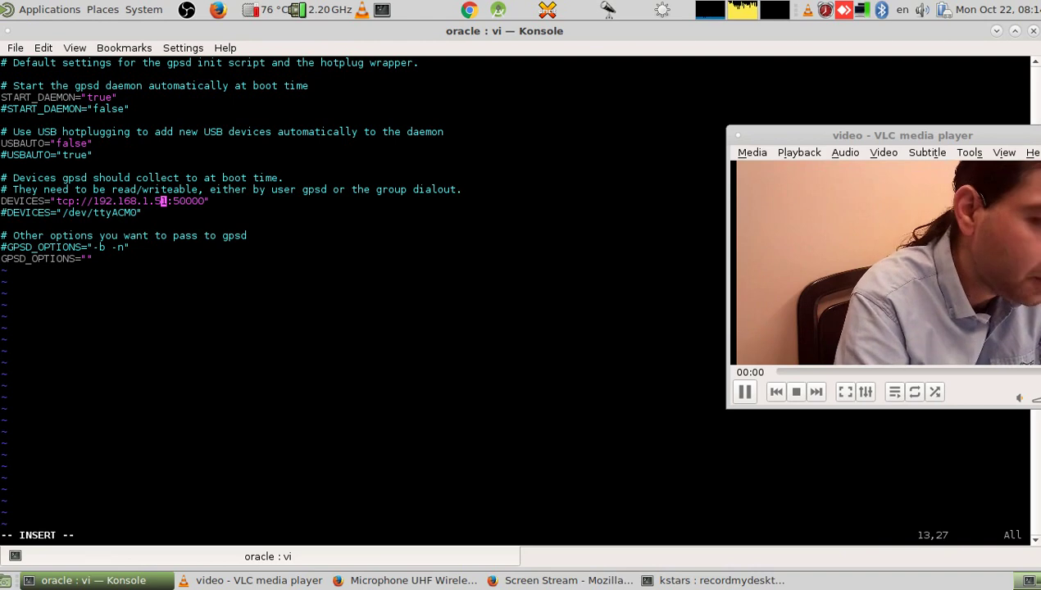
text(0)
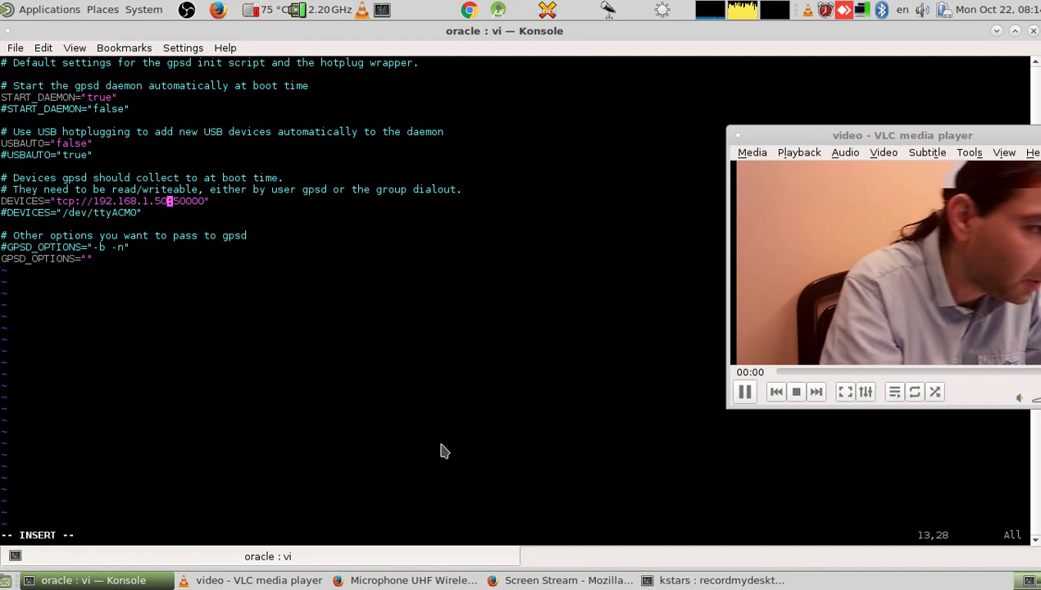
Step: Uncomment the GPSD_OPTIONS="-b -n" line and comment out the empty GPSD_OPTIONS line
key(Down)
key(Down)
key(Down)
key(Down)
key(Left)
key(Left)
key(Left)
key(Left)
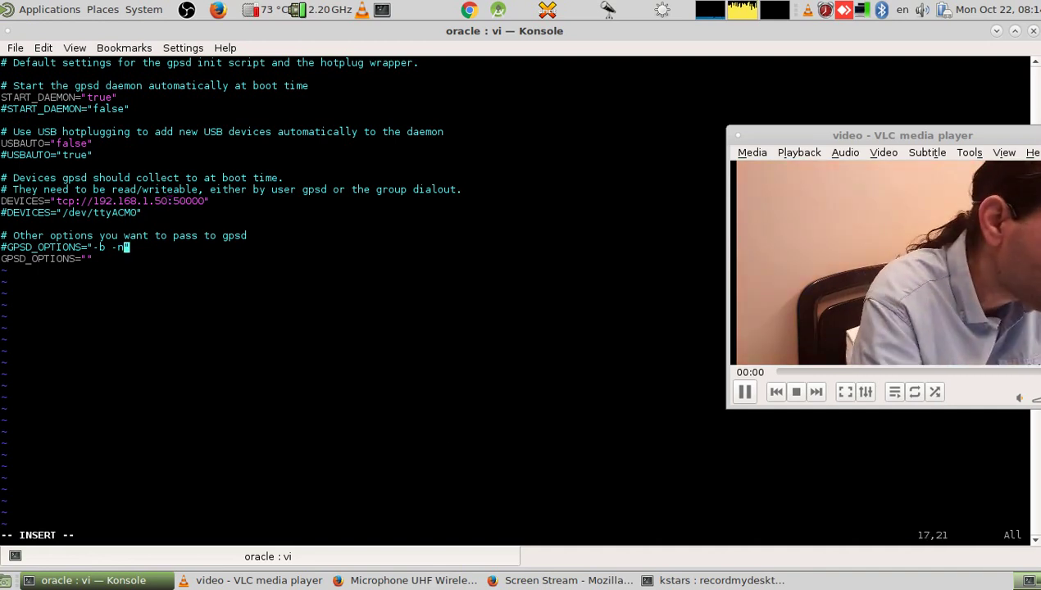
key(Left)
key(Left)
key(Left)
key(Left)
key(Left)
key(Left)
key(Left)
key(Left)
key(Left)
key(Left)
key(Left)
key(Left)
key(Left)
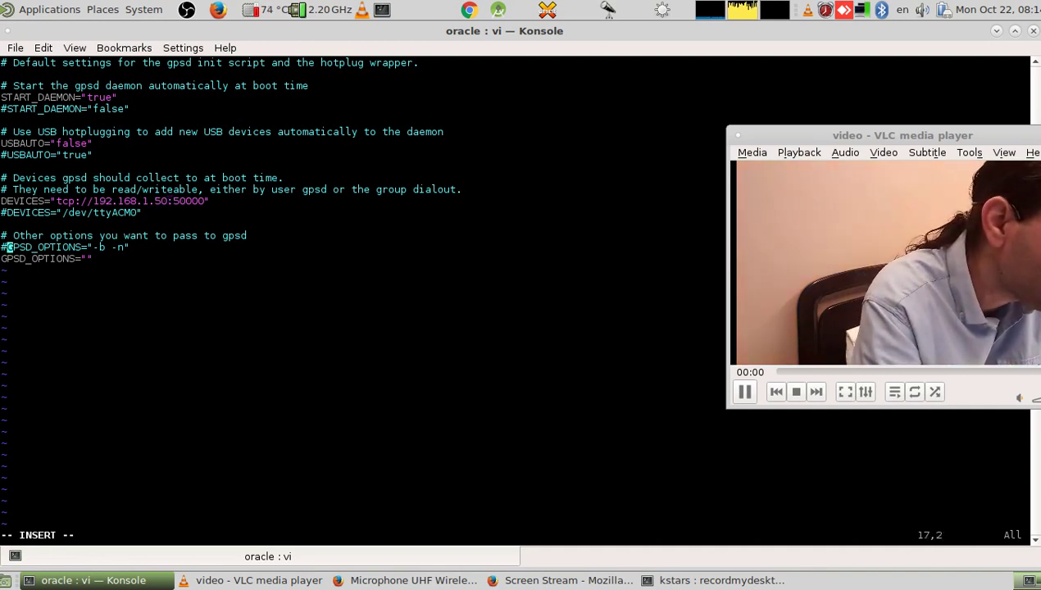
key(BackSpace)
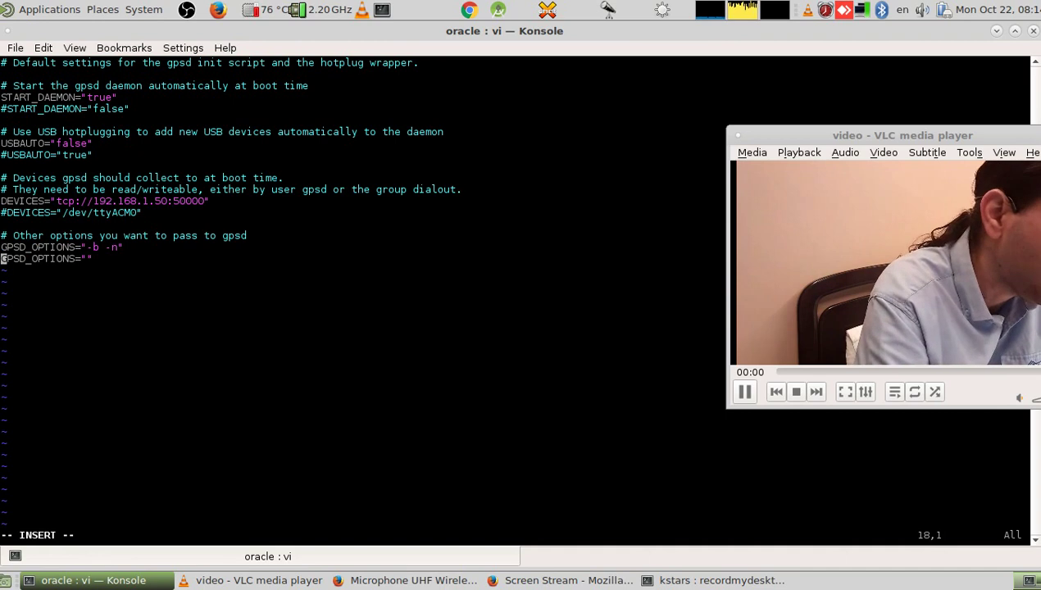
text(#)
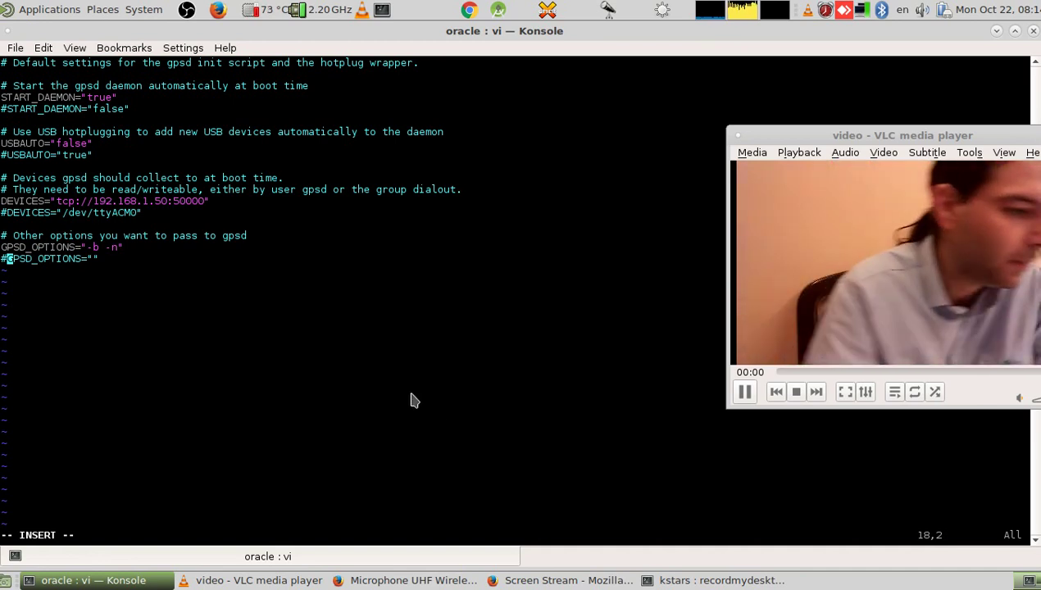
Step: Leave insert mode, then write the gpsd defaults file and quit vi with :wq
key(Escape)
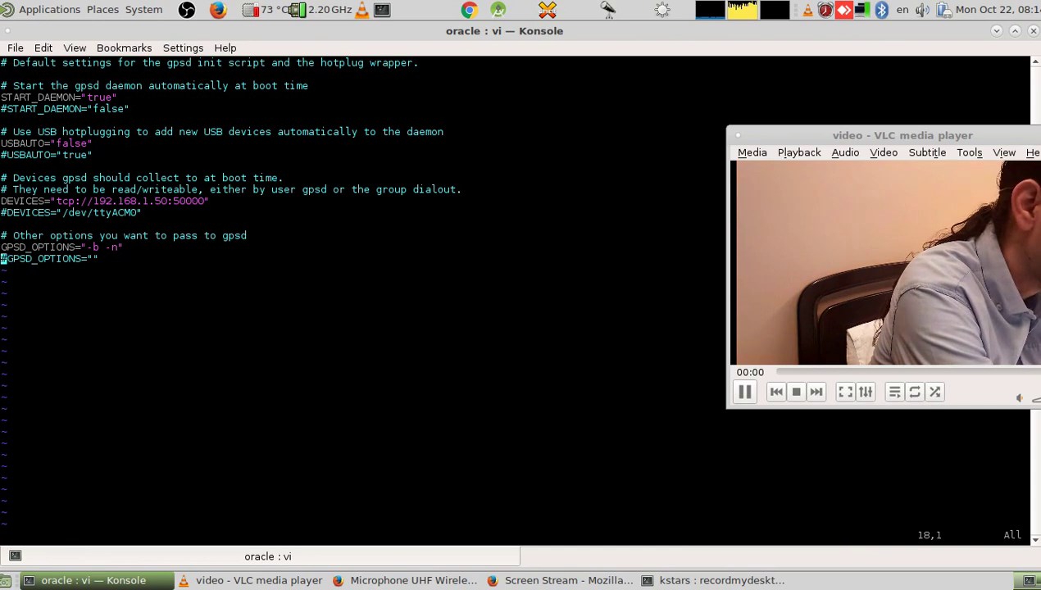
text(:)
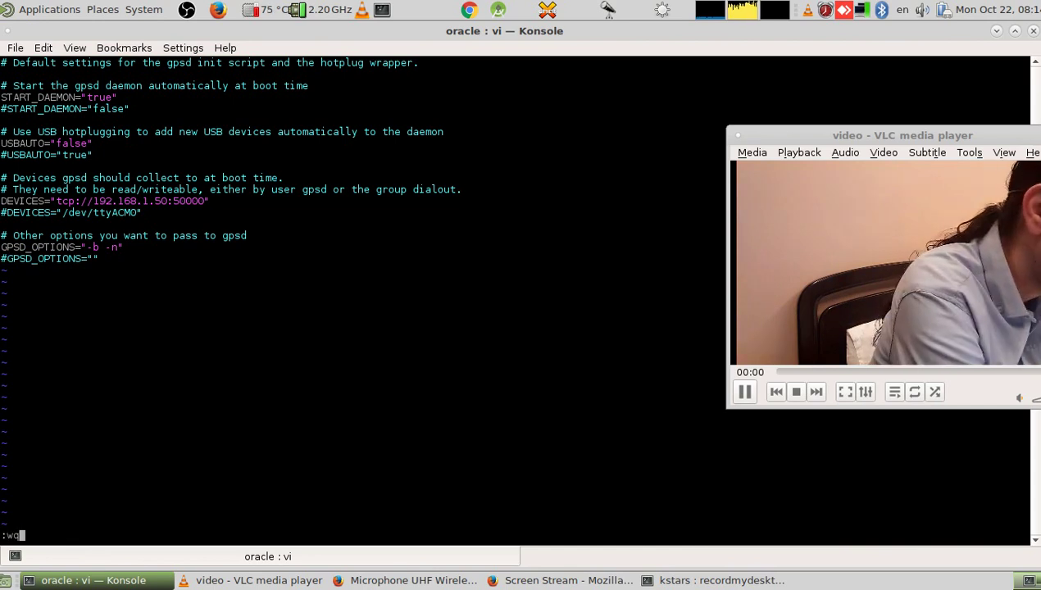
text(wq)
key(Return)
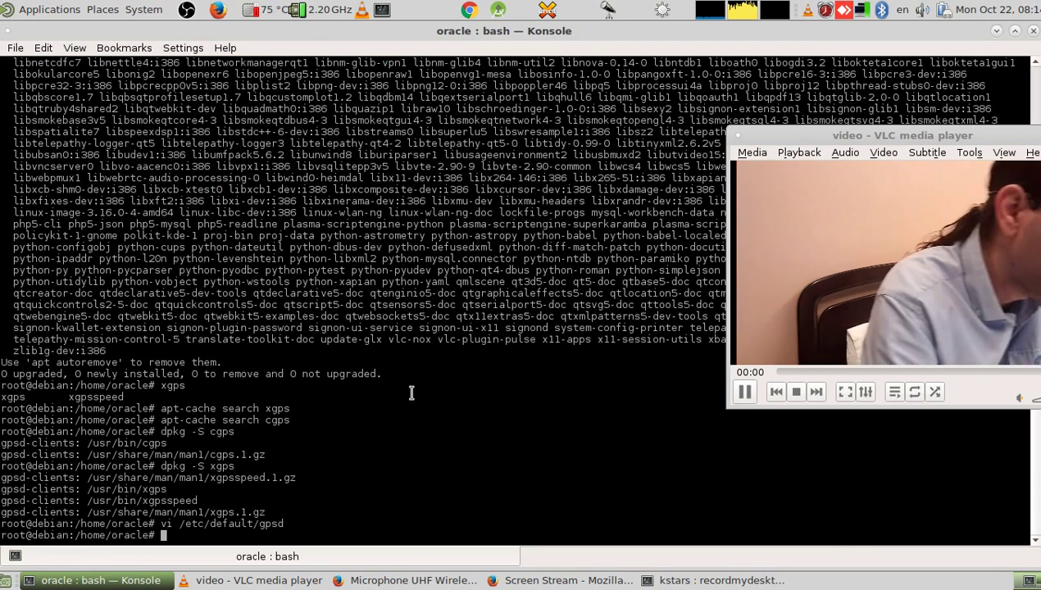
Step: Restart the gpsd service with service gpsd restart and check the Share GPS connections list in the Screen Stream browser window
text(service gpsd r)
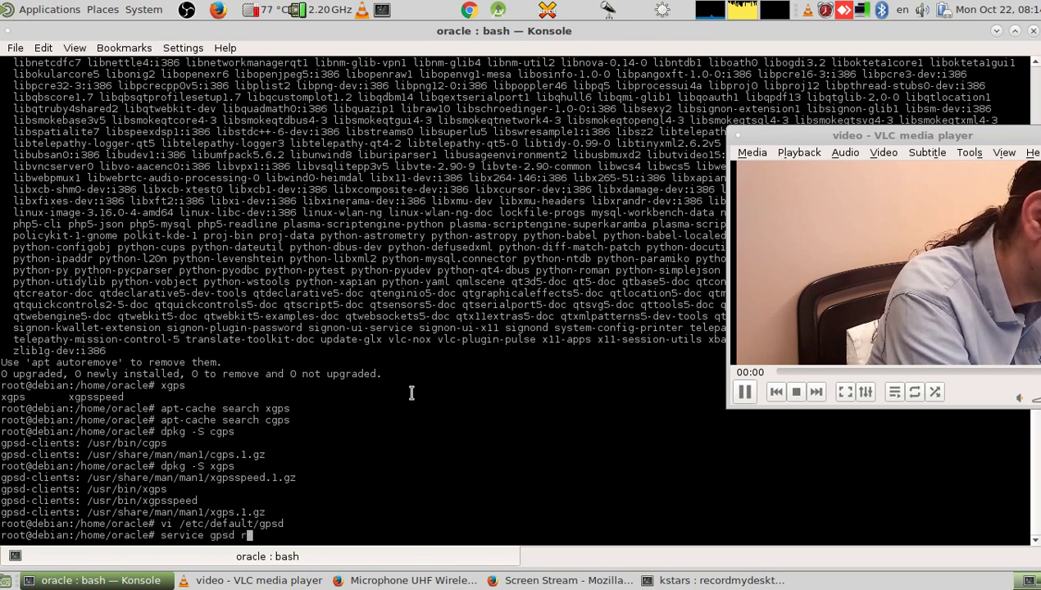
text(tart)
key(Return)
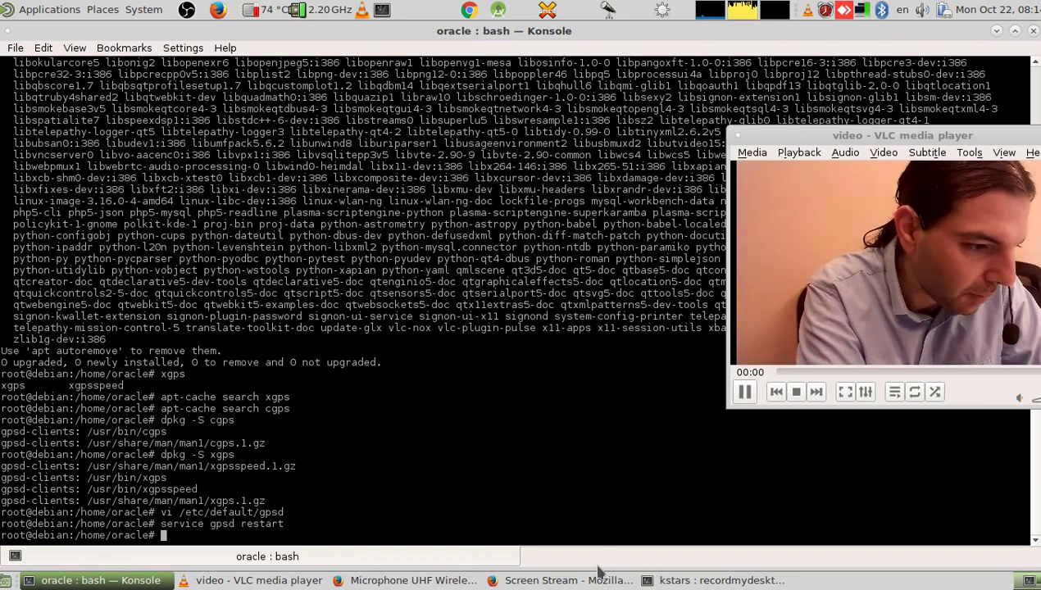
click(540, 582)
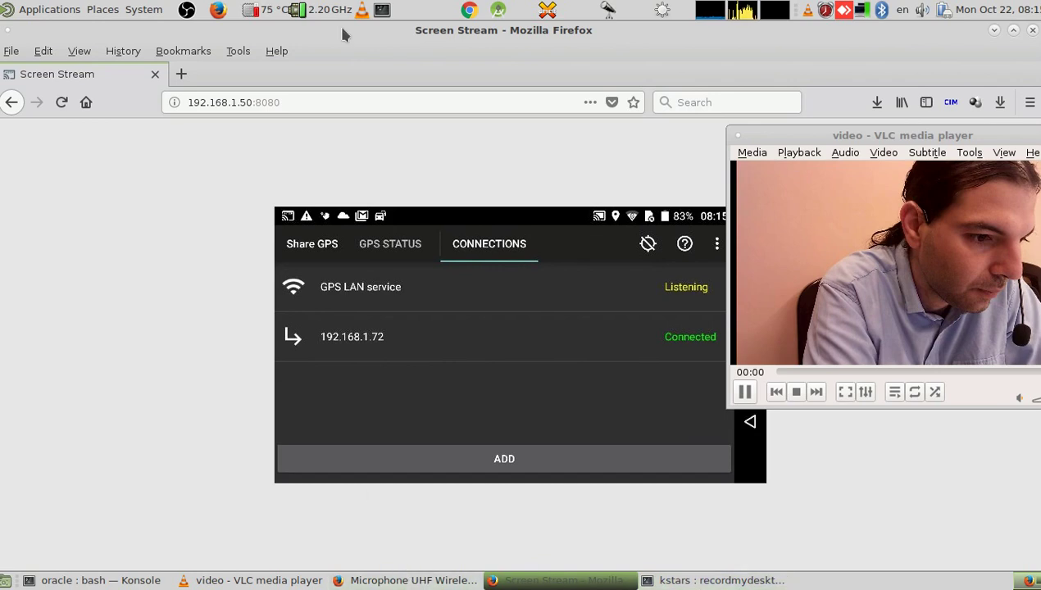
Step: Launch KStars and open its Device Manager
click(608, 10)
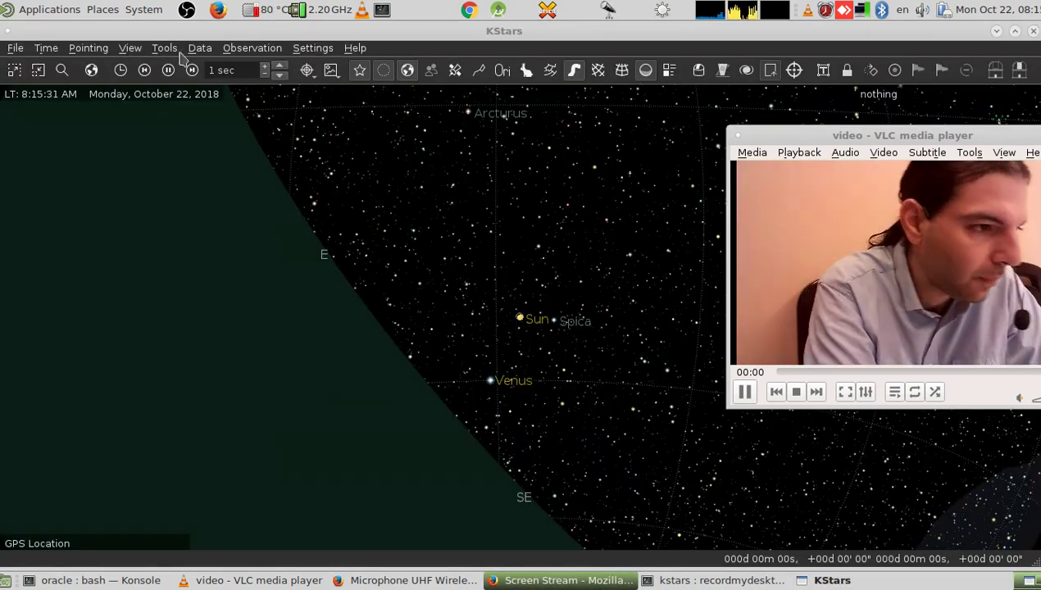
click(168, 50)
mouse_move(458, 84)
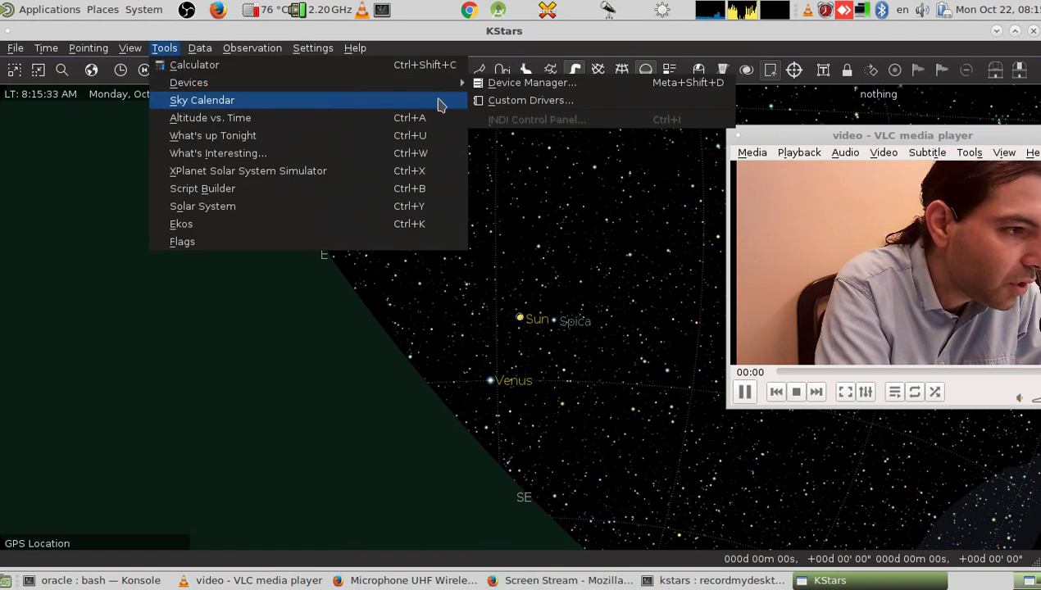
click(496, 85)
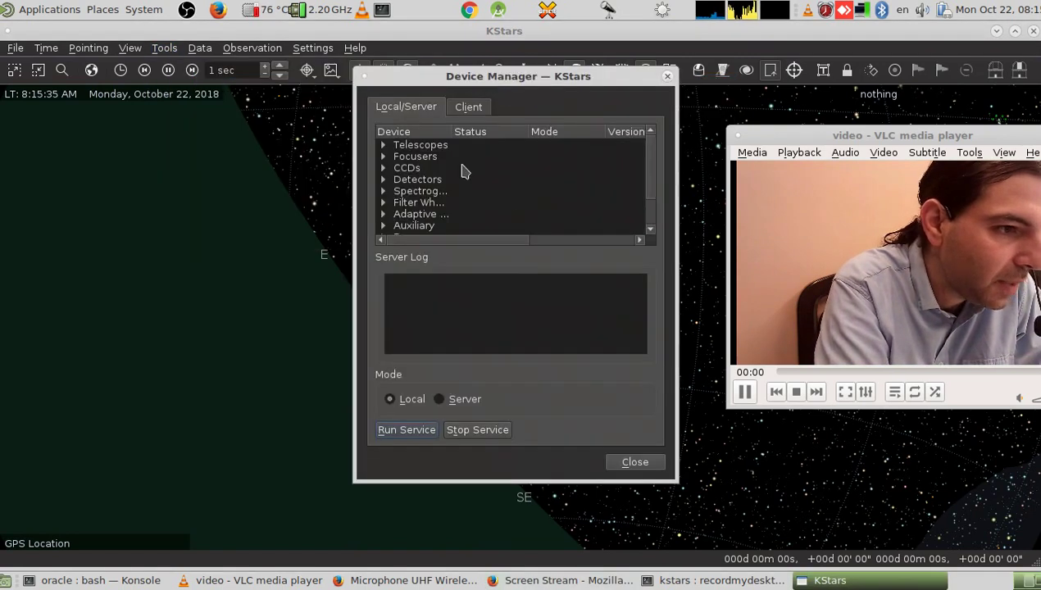
Step: Select the GPS NMEA driver in the Auxiliary device group and run its service in Local mode
scroll(437, 199, down, 1)
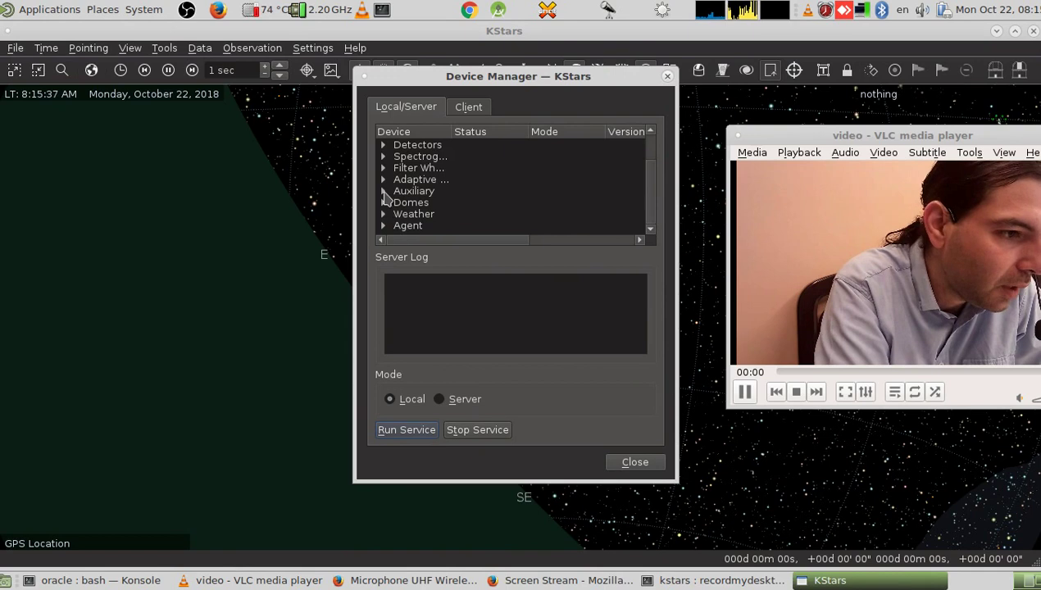
click(382, 191)
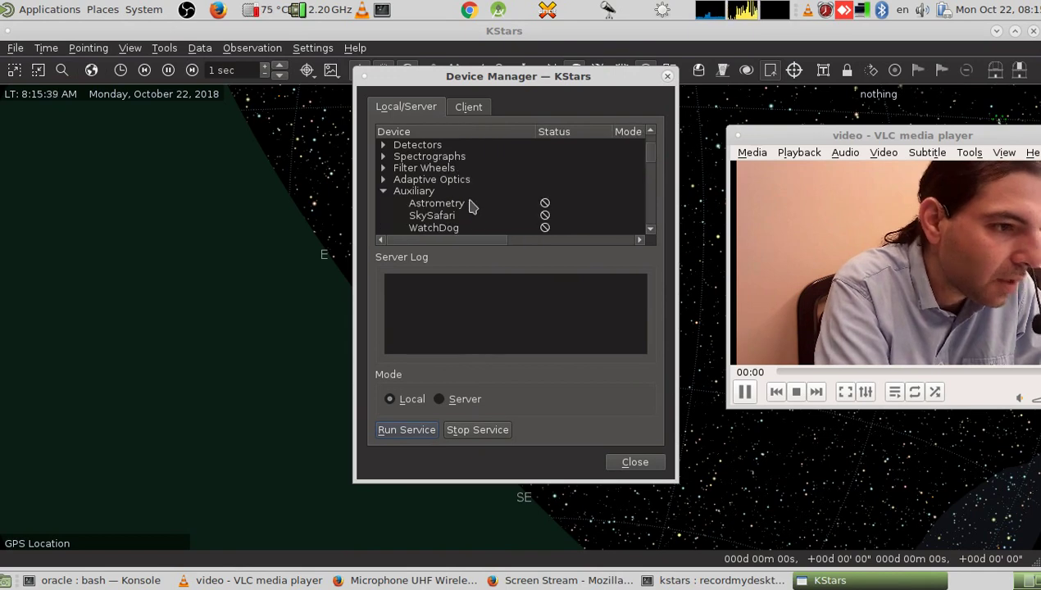
scroll(469, 207, down, 1)
scroll(470, 207, down, 6)
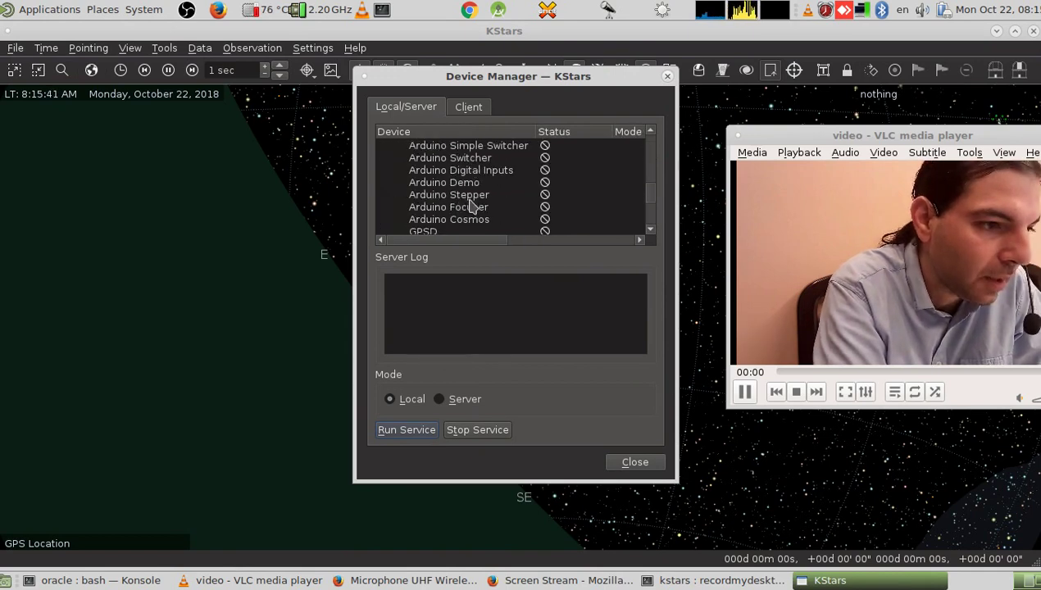
scroll(472, 207, down, 1)
click(447, 184)
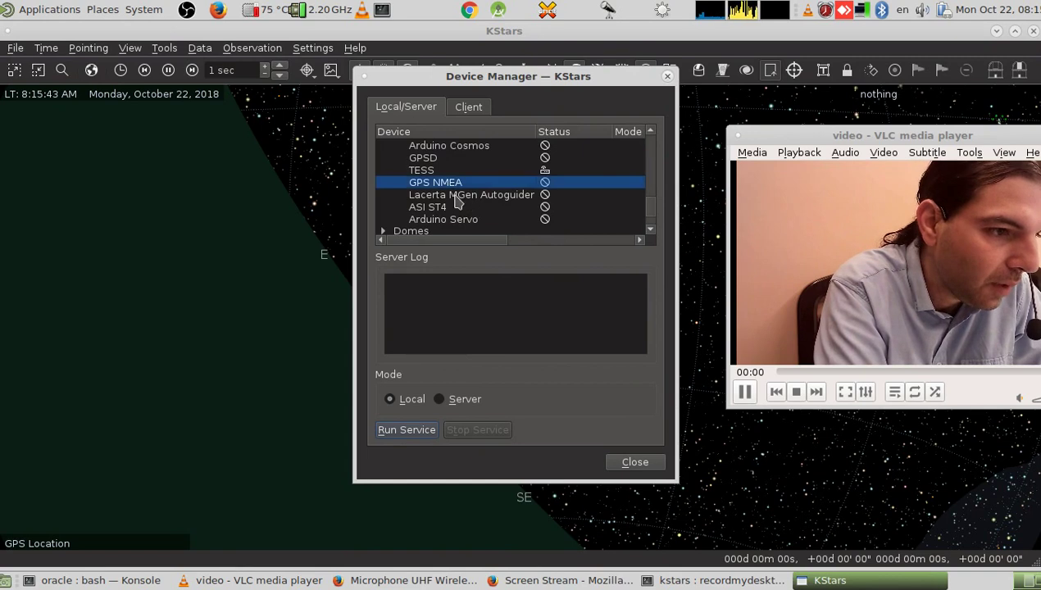
click(418, 160)
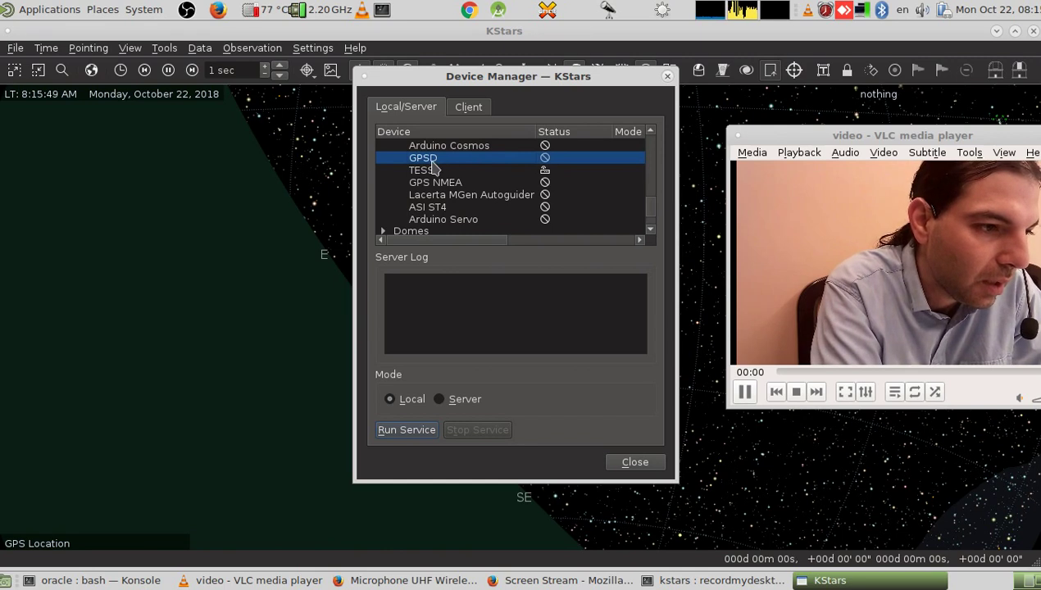
click(442, 187)
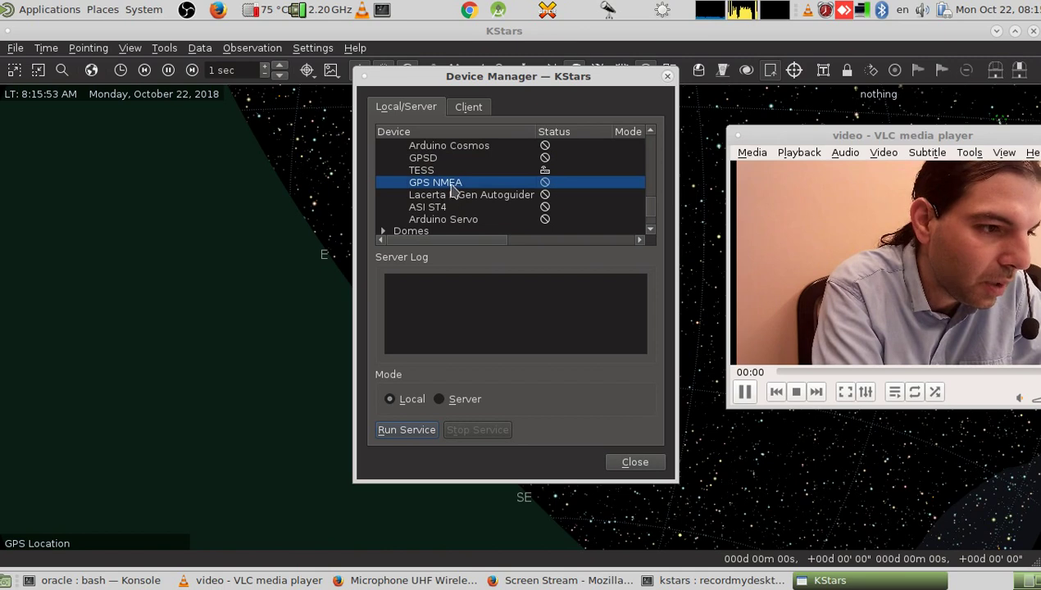
click(424, 160)
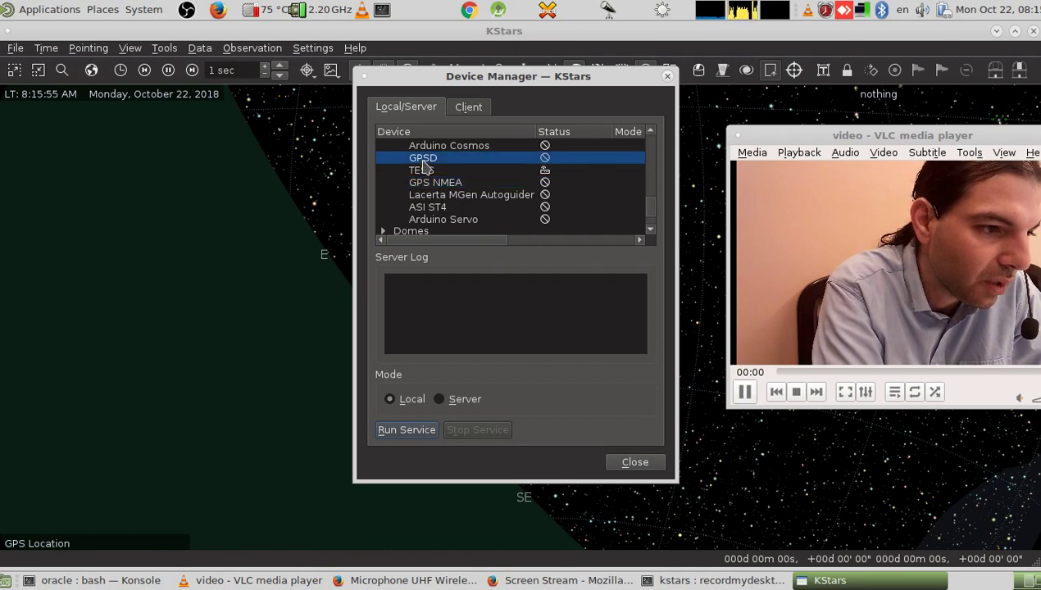
click(437, 183)
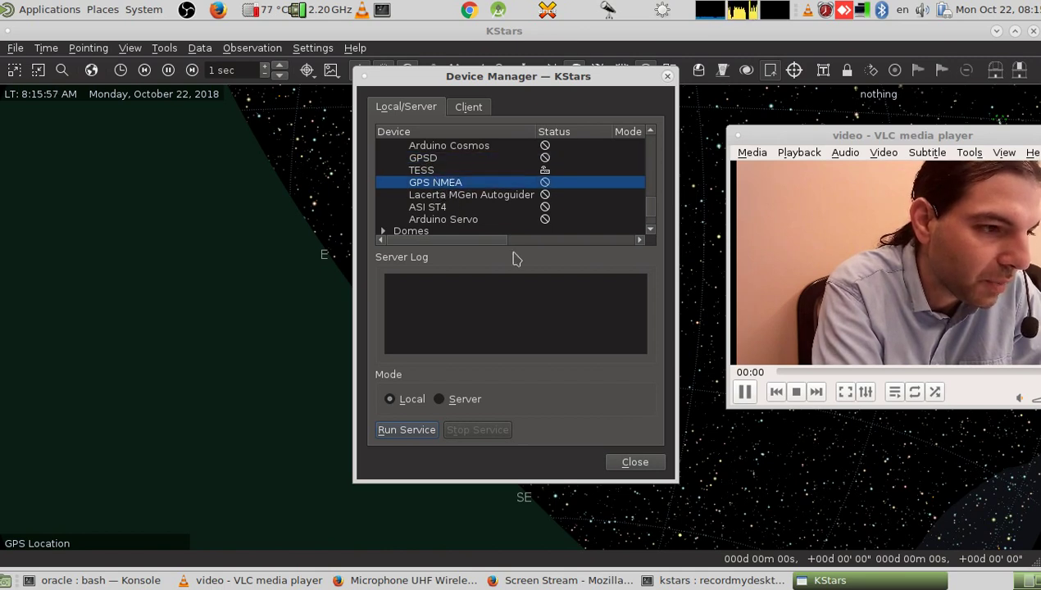
click(406, 435)
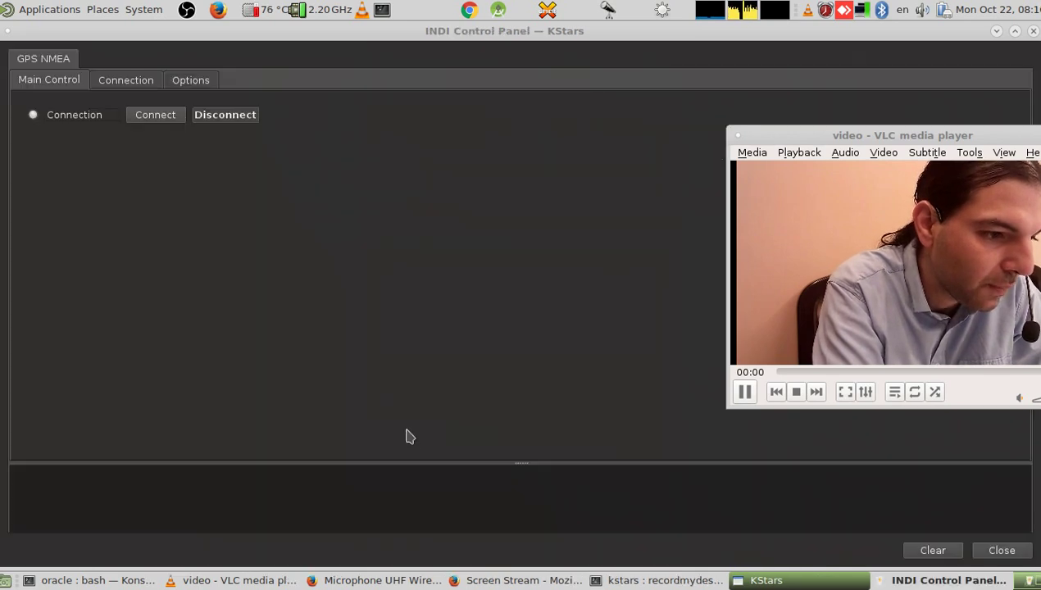
Step: Set the GPS NMEA driver's server address to 192.168.1.50 with port 50000 and return to its main controls
click(142, 82)
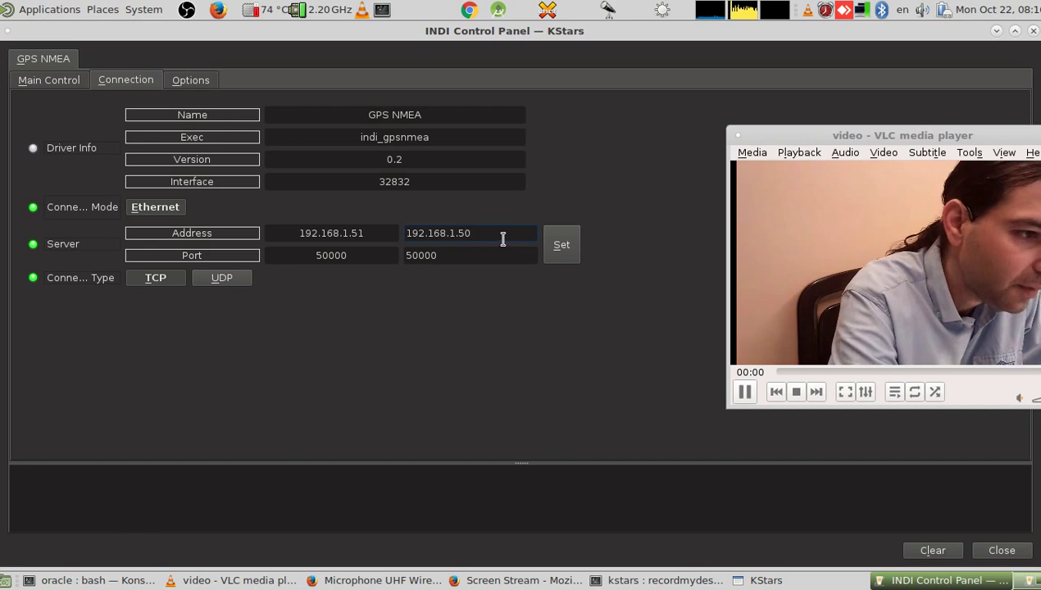
click(563, 254)
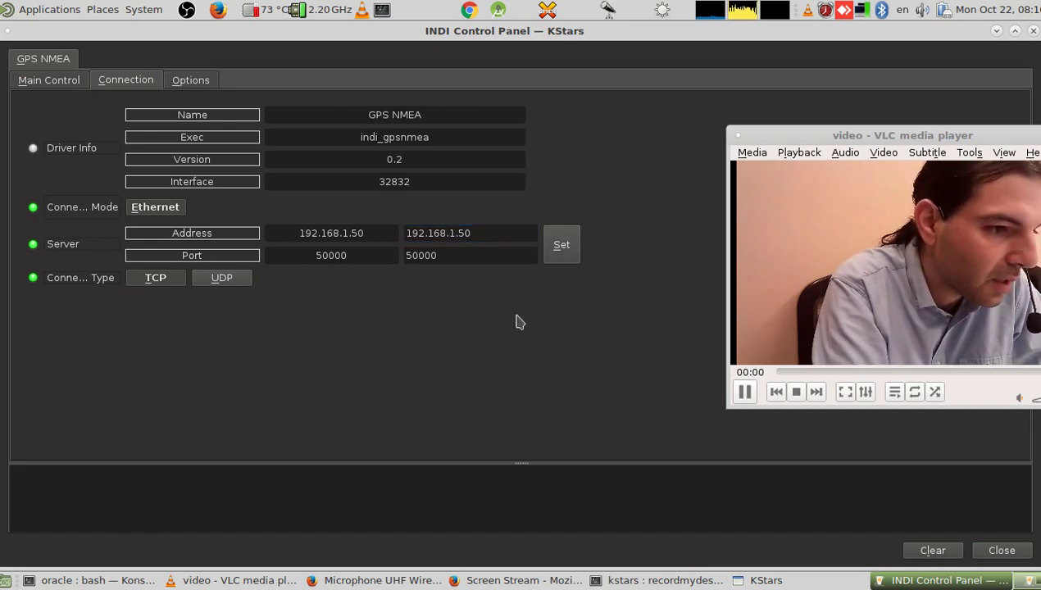
click(69, 88)
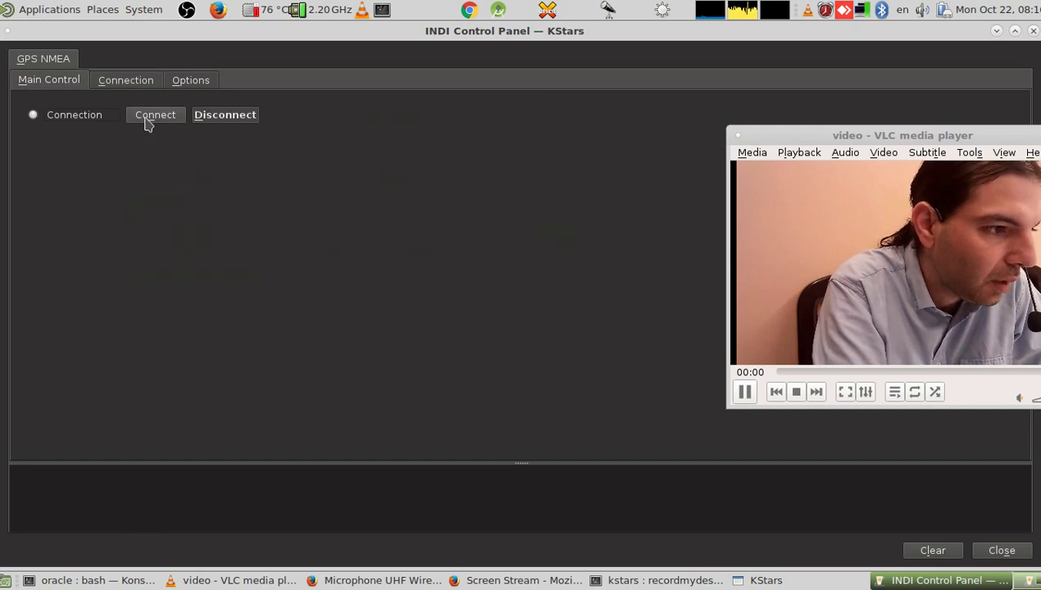
Step: Switch to Konsole, stop gpsd with service gpsd stop, and check the Share GPS connections list in the Screen Stream browser window
click(117, 581)
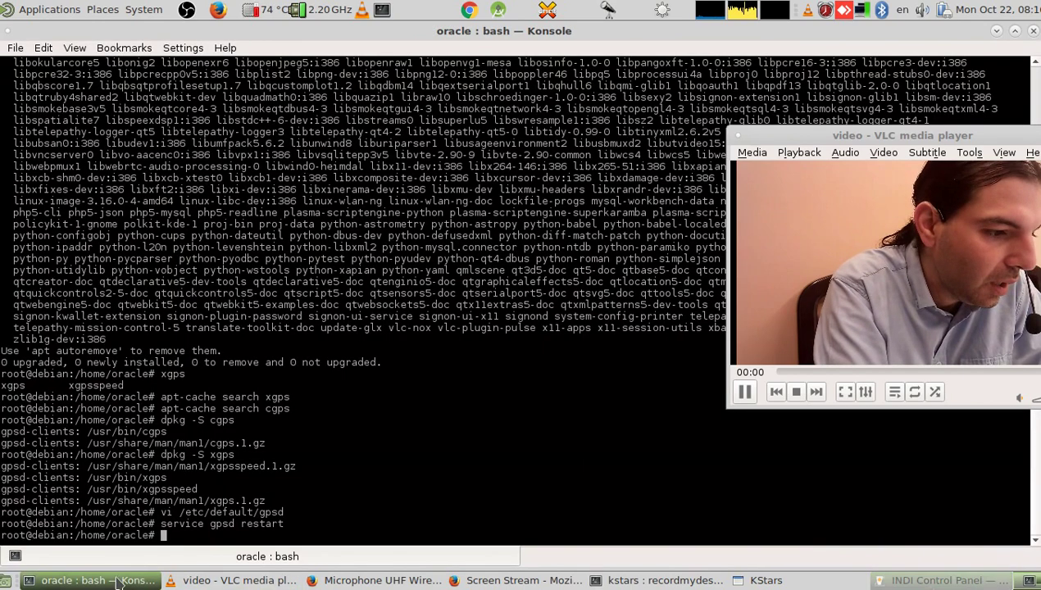
key(Up)
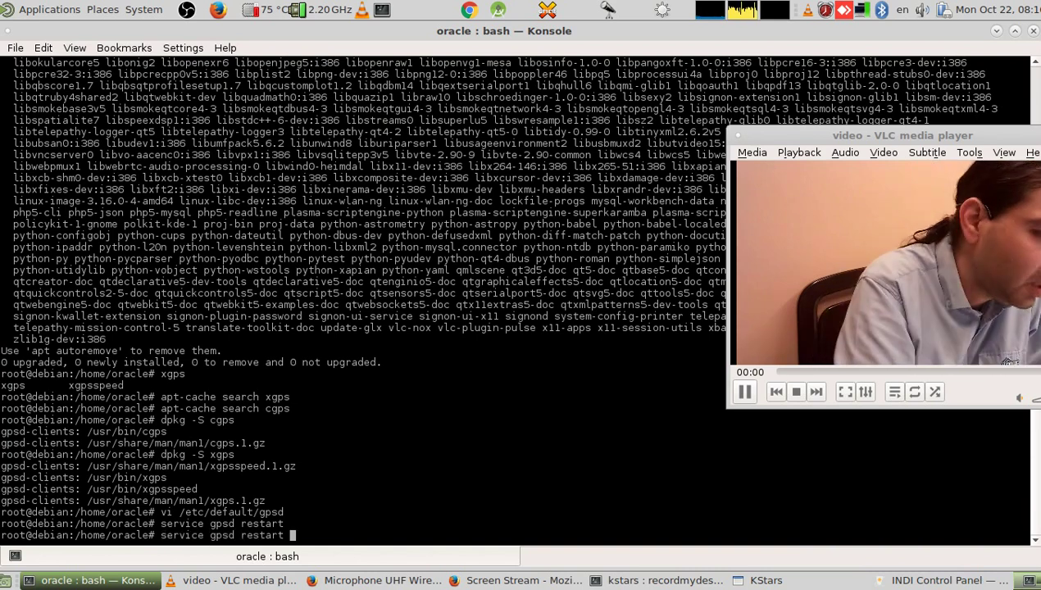
key(BackSpace)
key(BackSpace)
key(BackSpace)
key(BackSpace)
key(BackSpace)
key(BackSpace)
key(BackSpace)
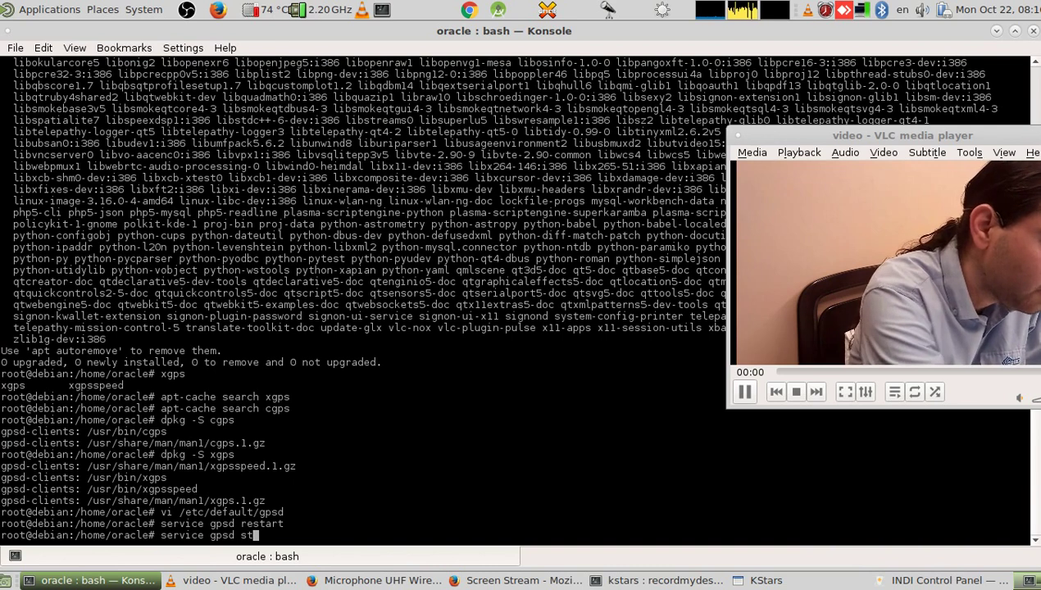
text(op)
key(Return)
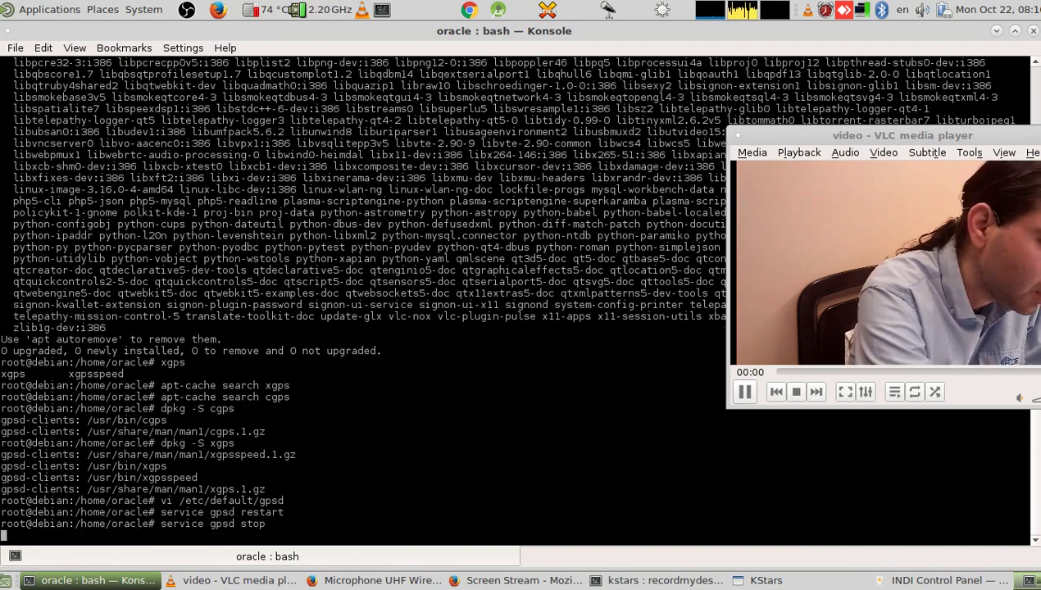
click(512, 580)
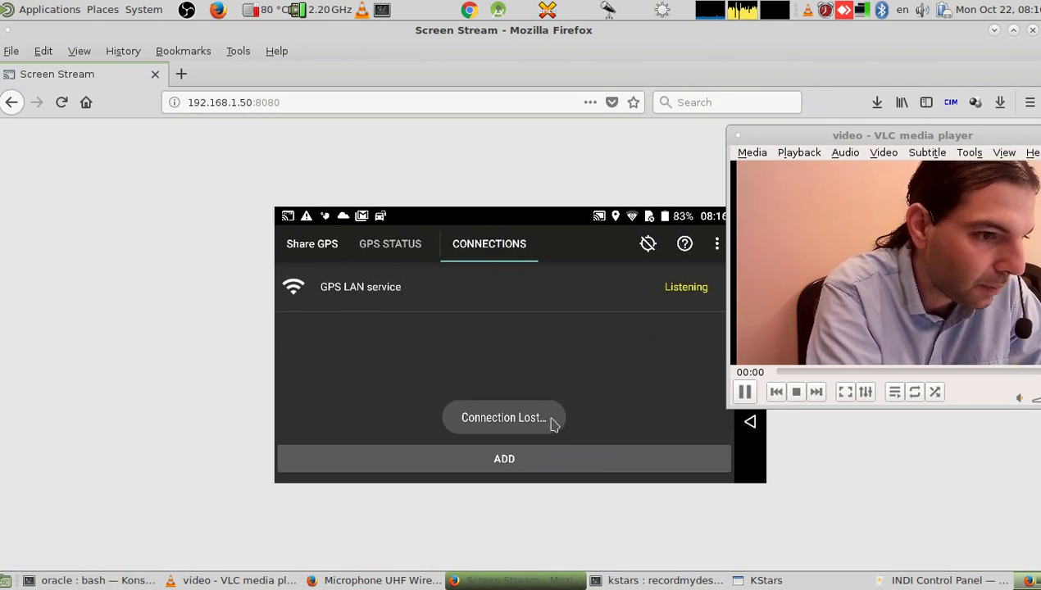
click(517, 583)
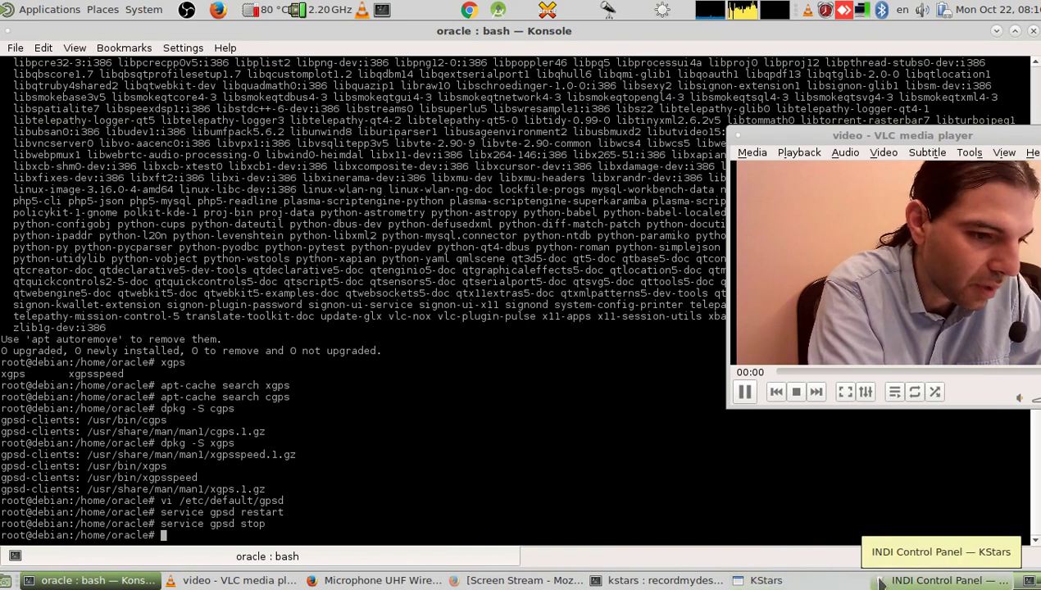
Step: Connect the GPS NMEA driver in the INDI Control Panel and check the phone's Share GPS connections list in the browser
click(927, 582)
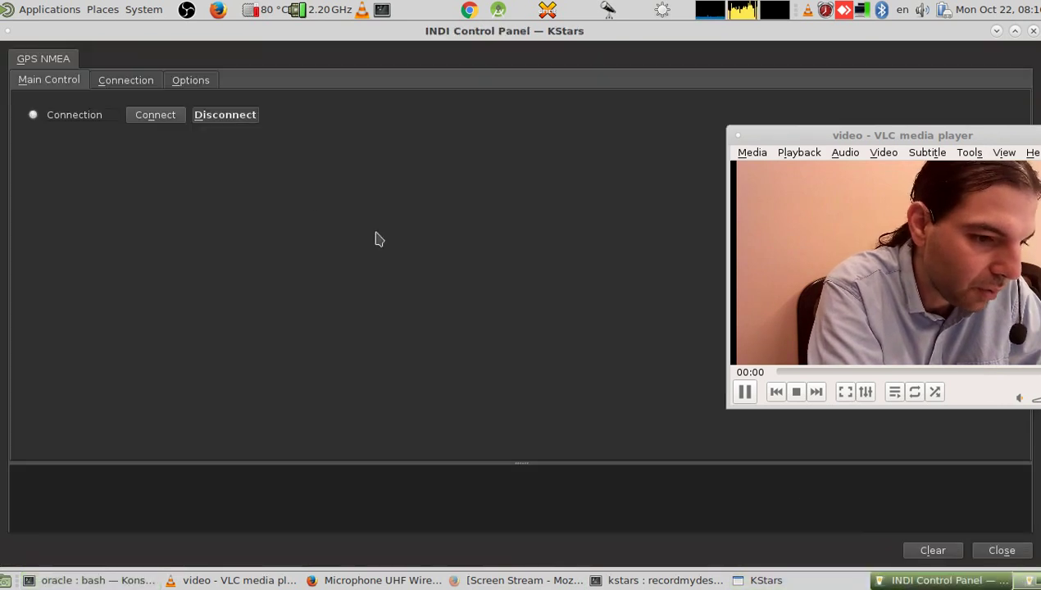
click(144, 83)
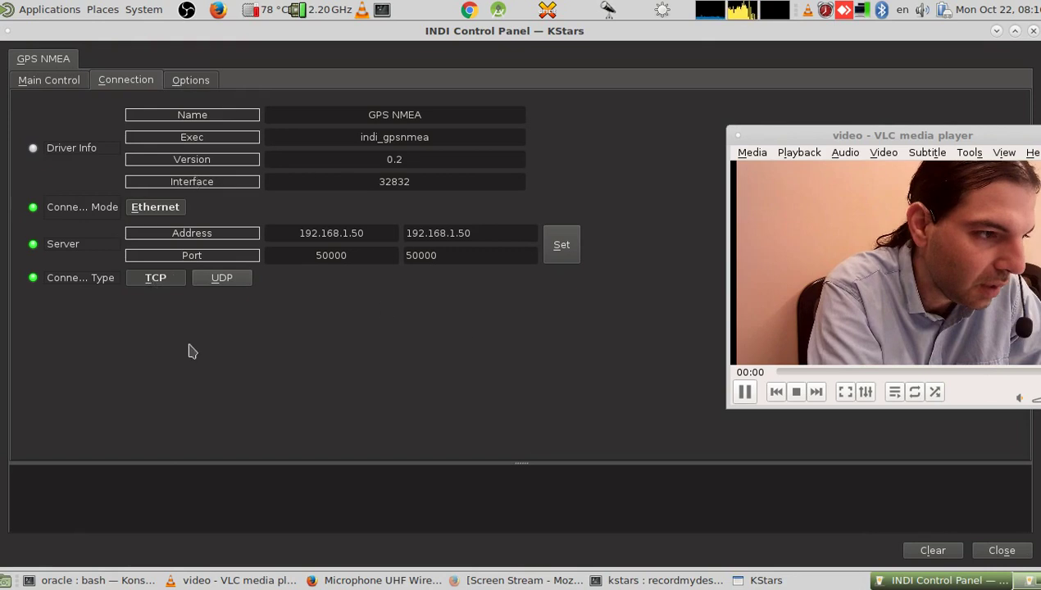
click(39, 79)
click(153, 119)
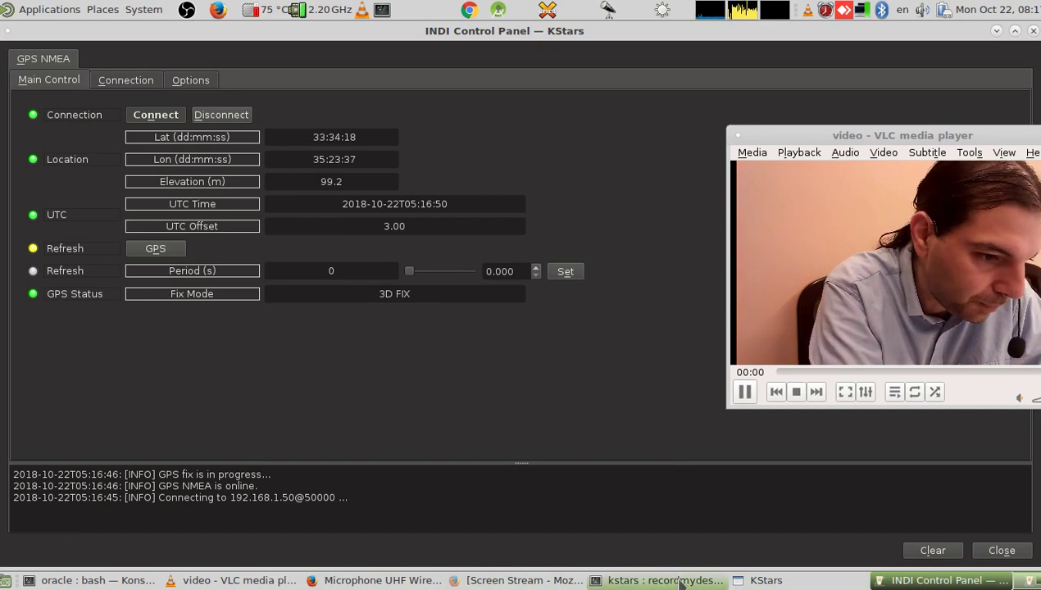
click(518, 581)
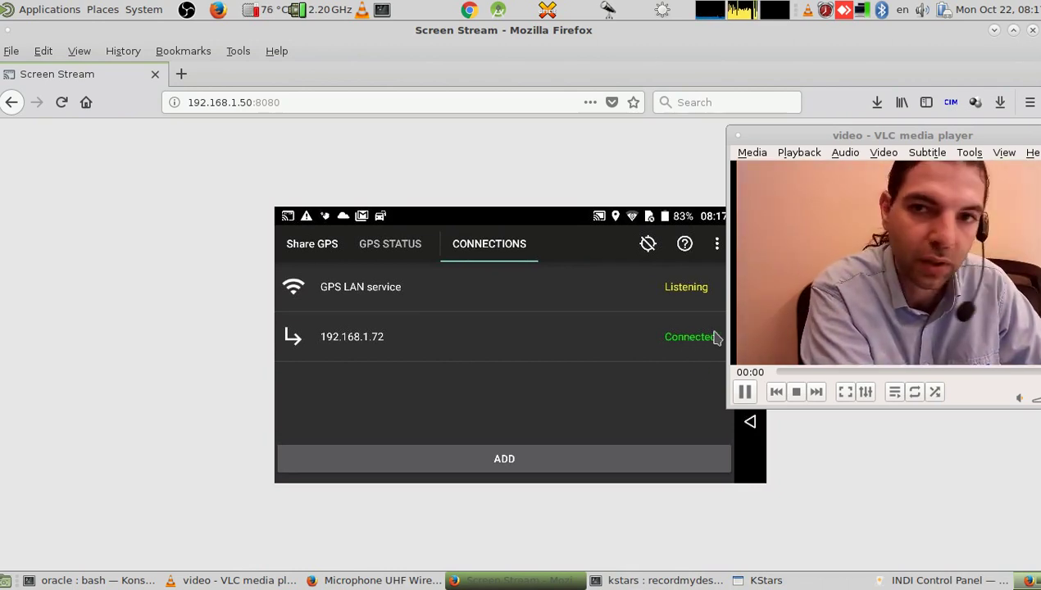
Step: Switch to the KStars main window, close the Device Manager and look around the sky map
click(798, 583)
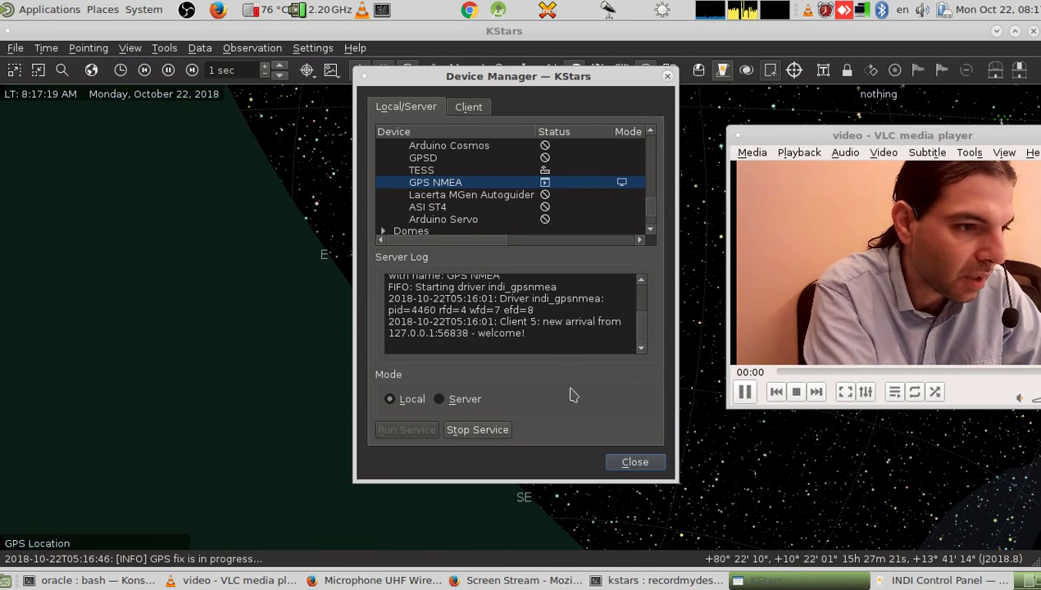
click(635, 463)
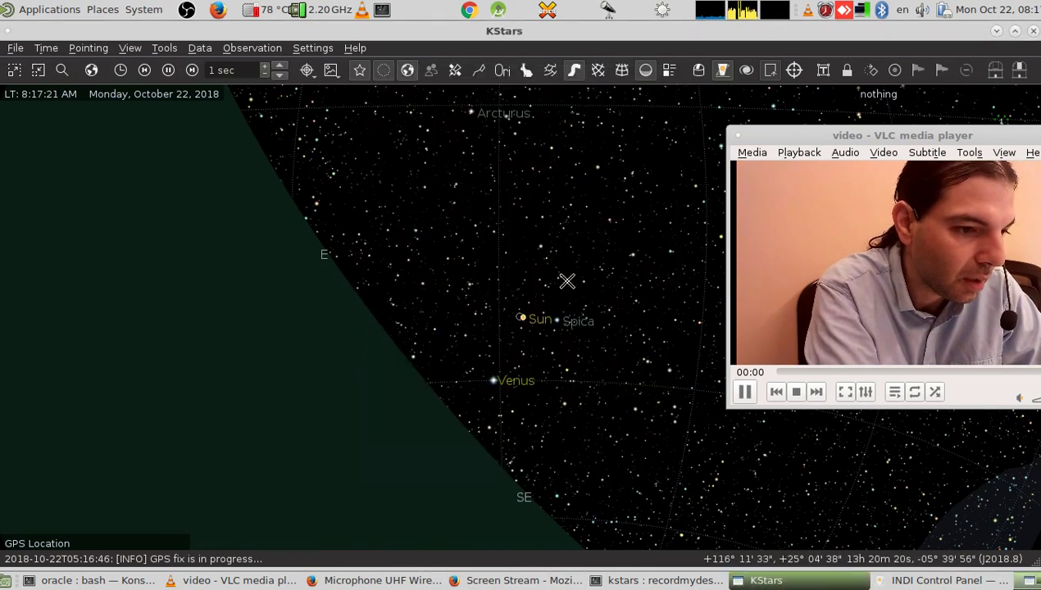
drag(565, 279, 450, 385)
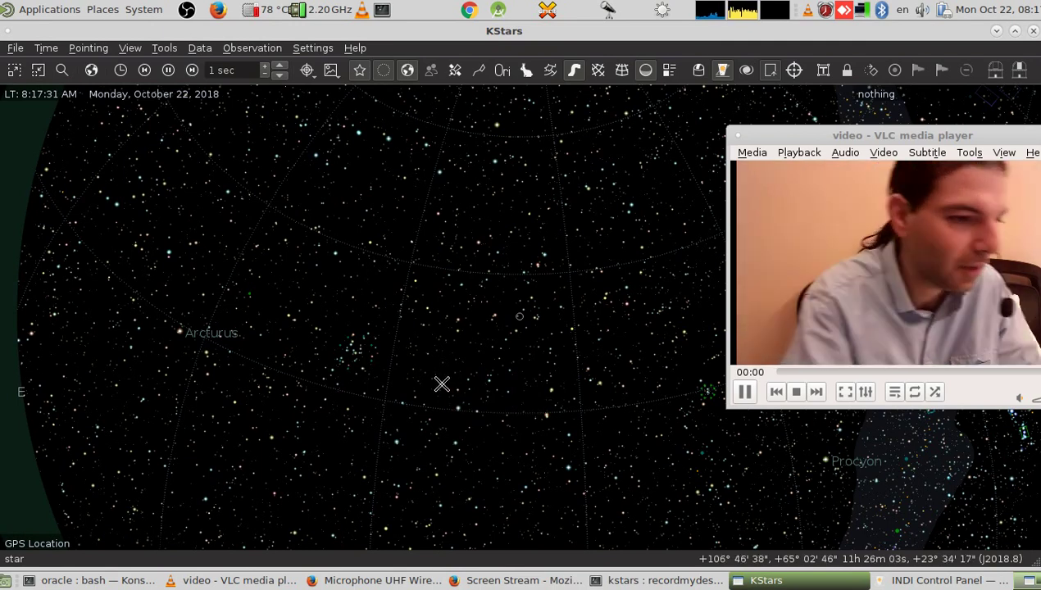
Step: Review the GPS NMEA driver's connection settings, options and location readings in the INDI Control Panel
click(884, 582)
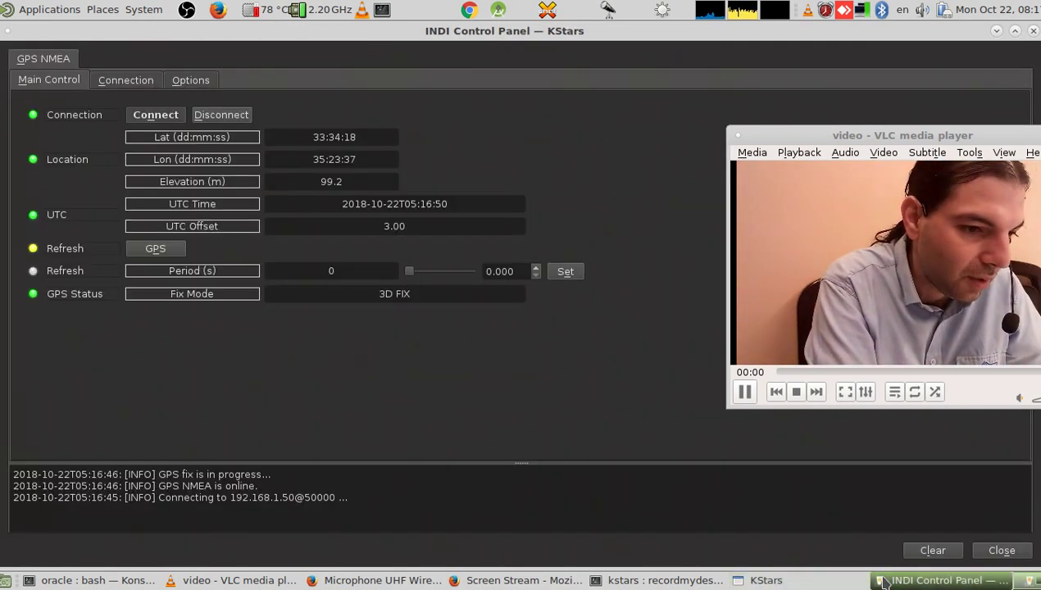
click(137, 87)
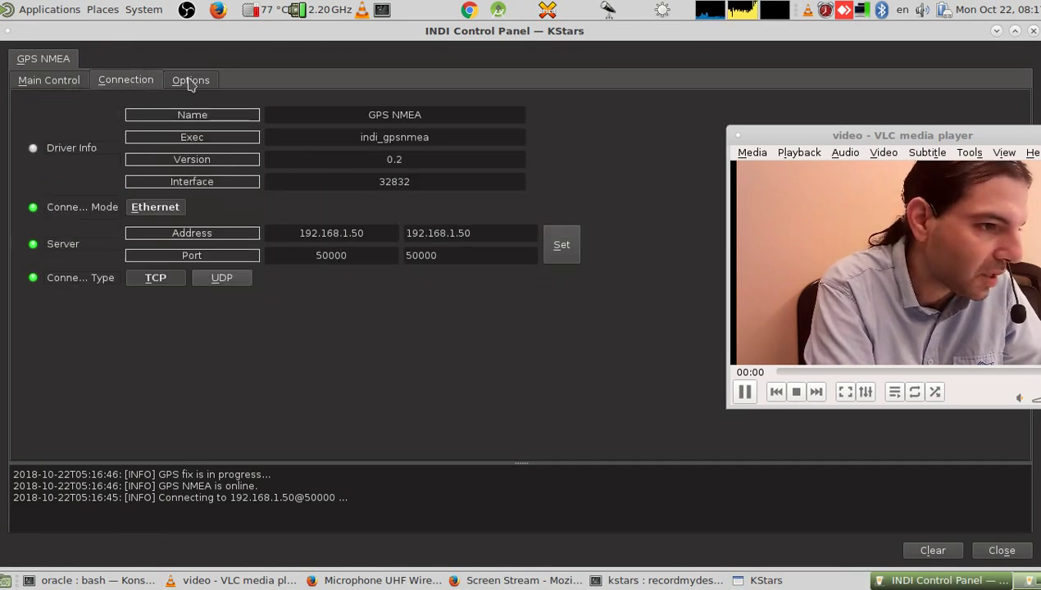
click(190, 83)
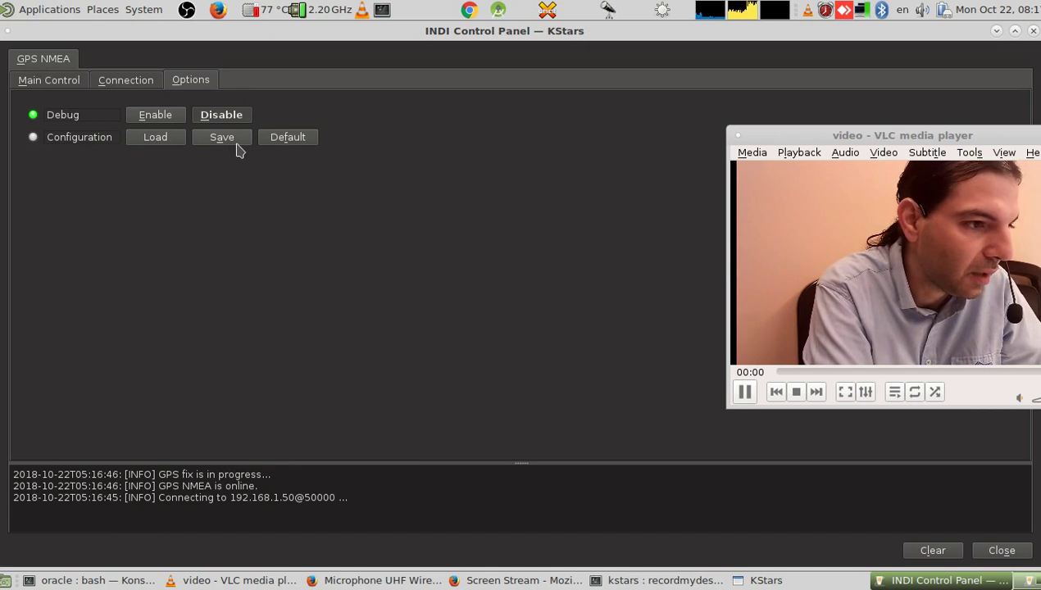
click(46, 84)
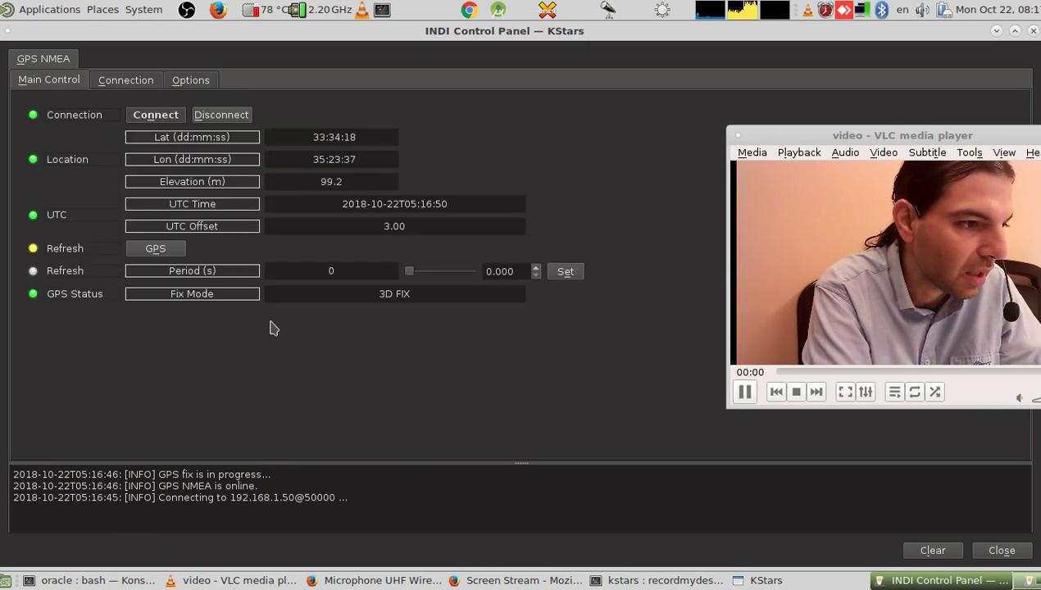